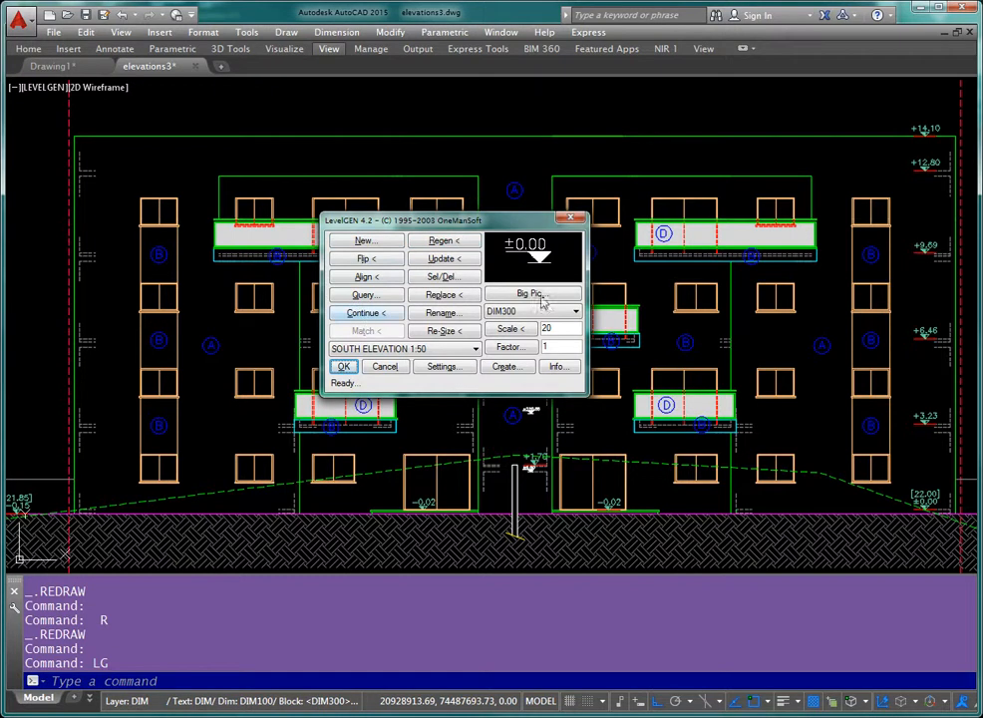
Examine the new level set creation options, including choosing an existing layer and defining a new layer with its color
left_click_drag(407, 227, 433, 225)
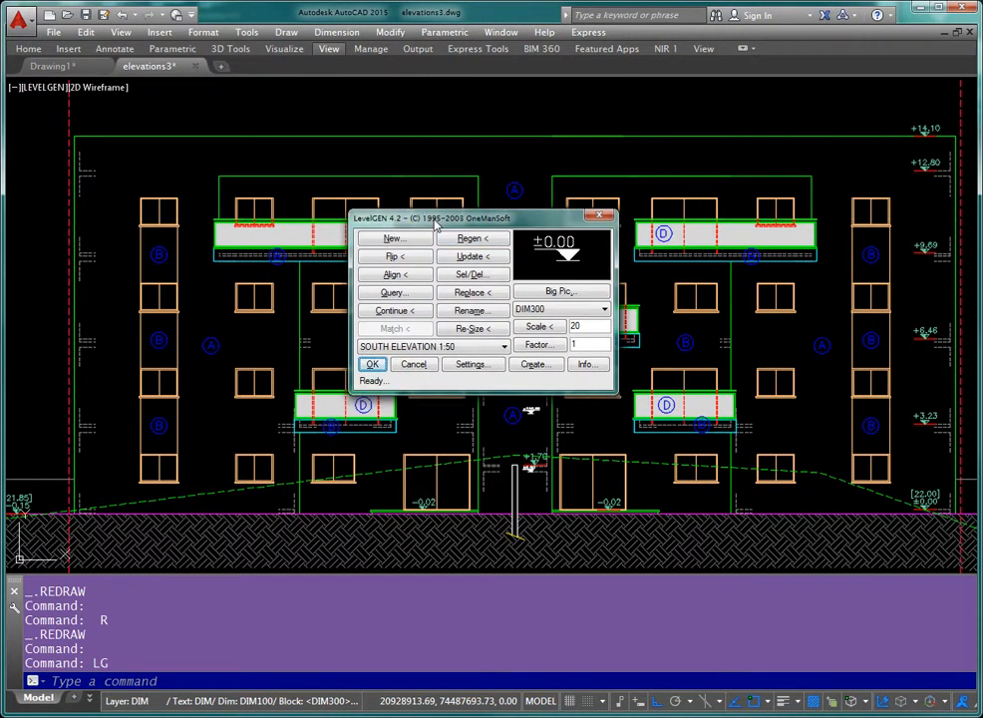
left_click(387, 240)
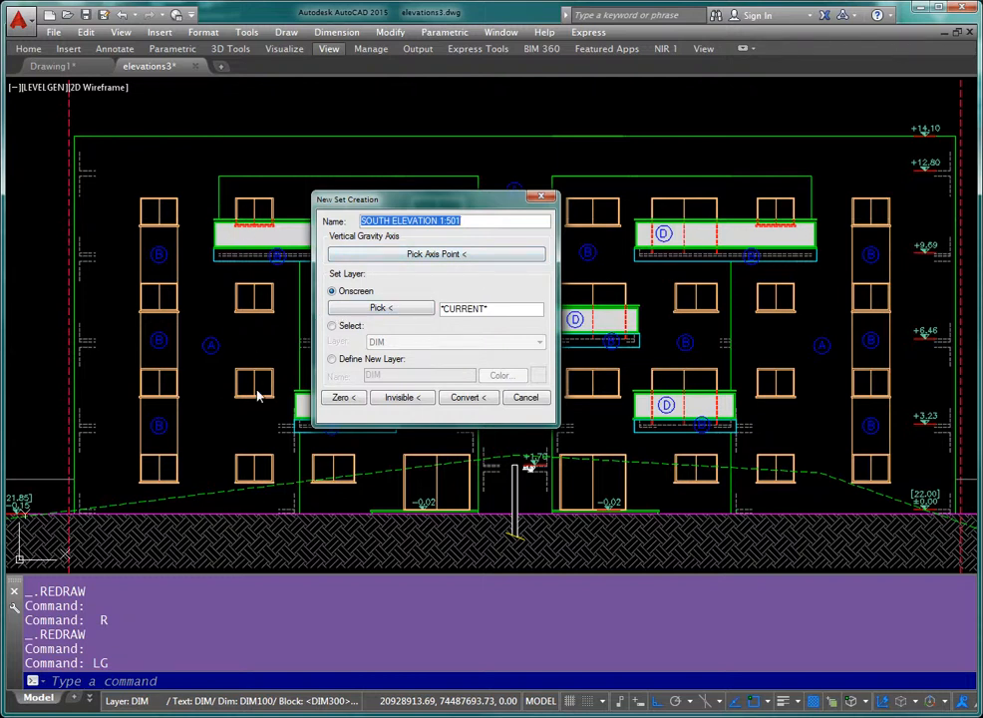
left_click(333, 326)
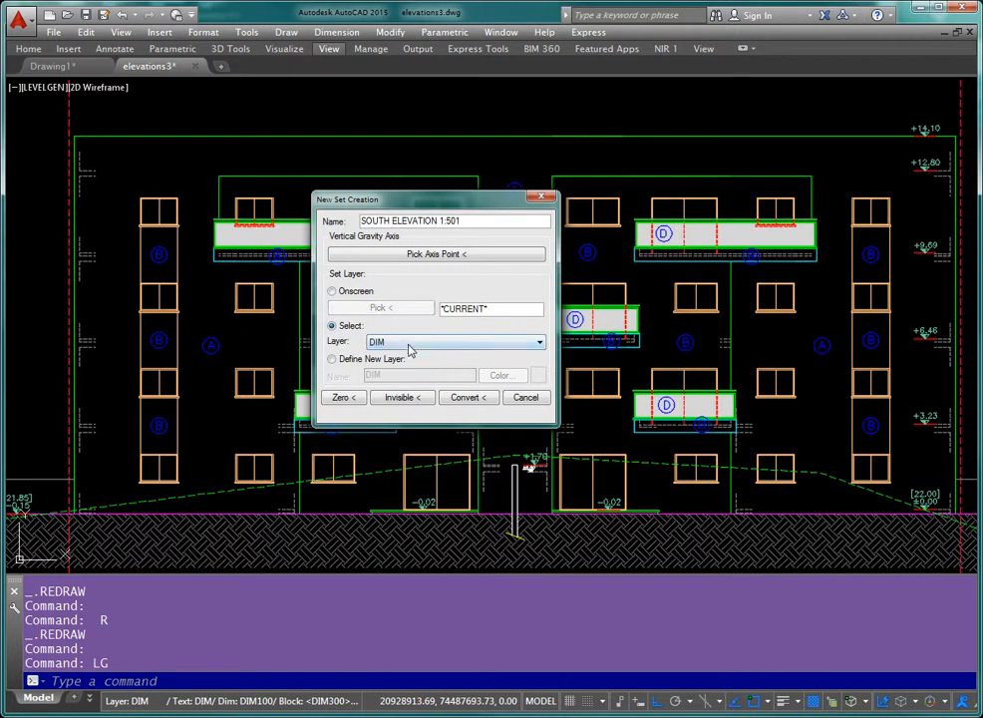
left_click(410, 343)
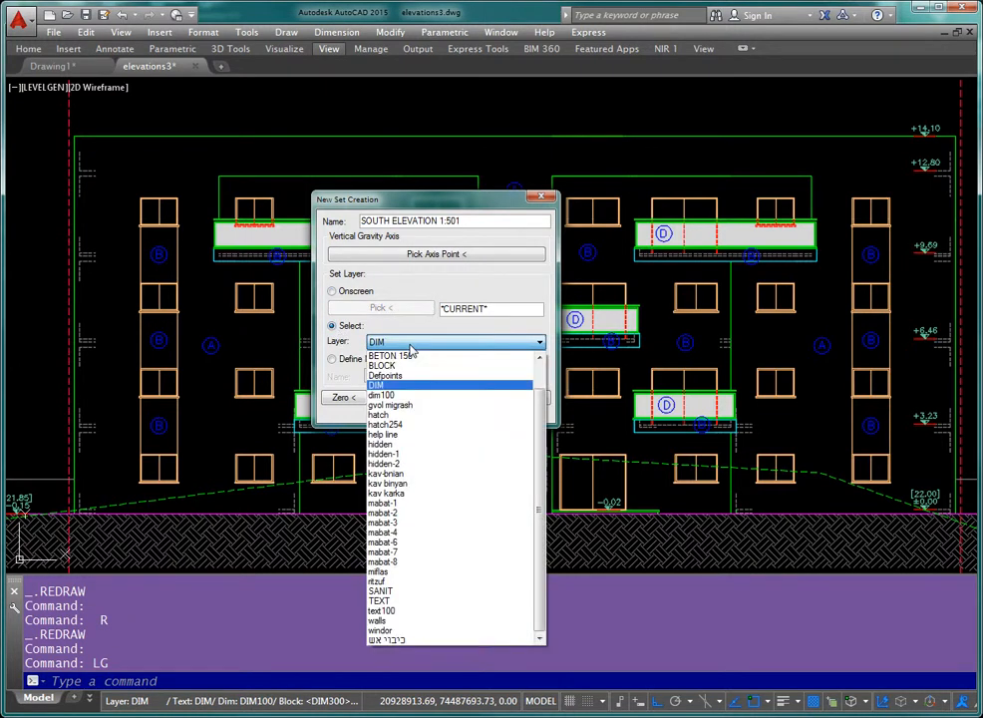
left_click(335, 351)
left_click(334, 361)
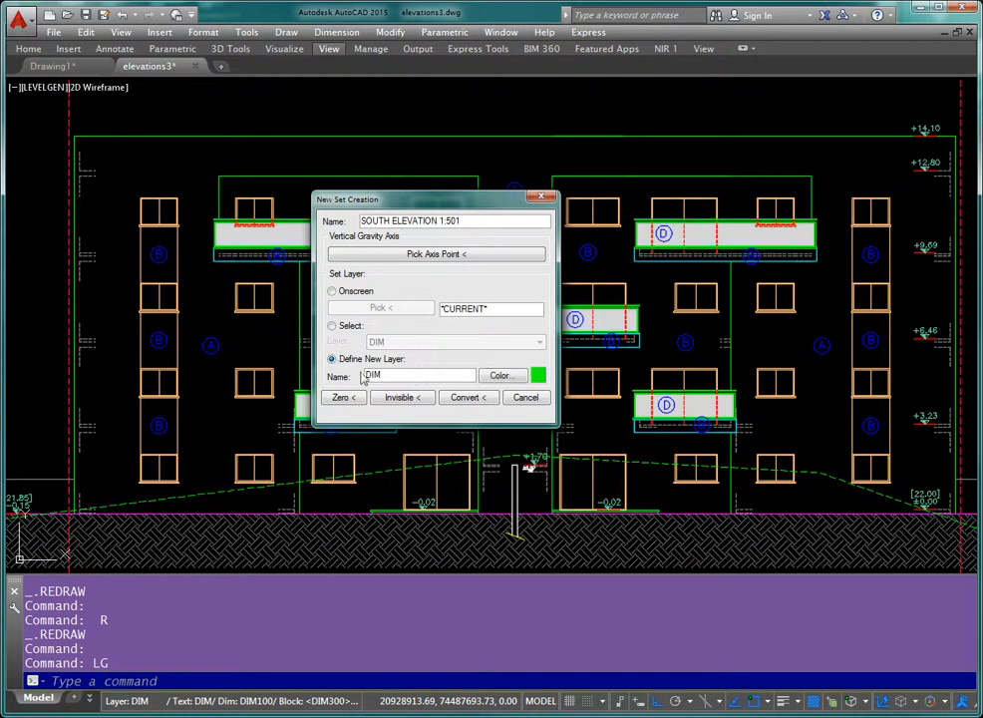
left_click(498, 375)
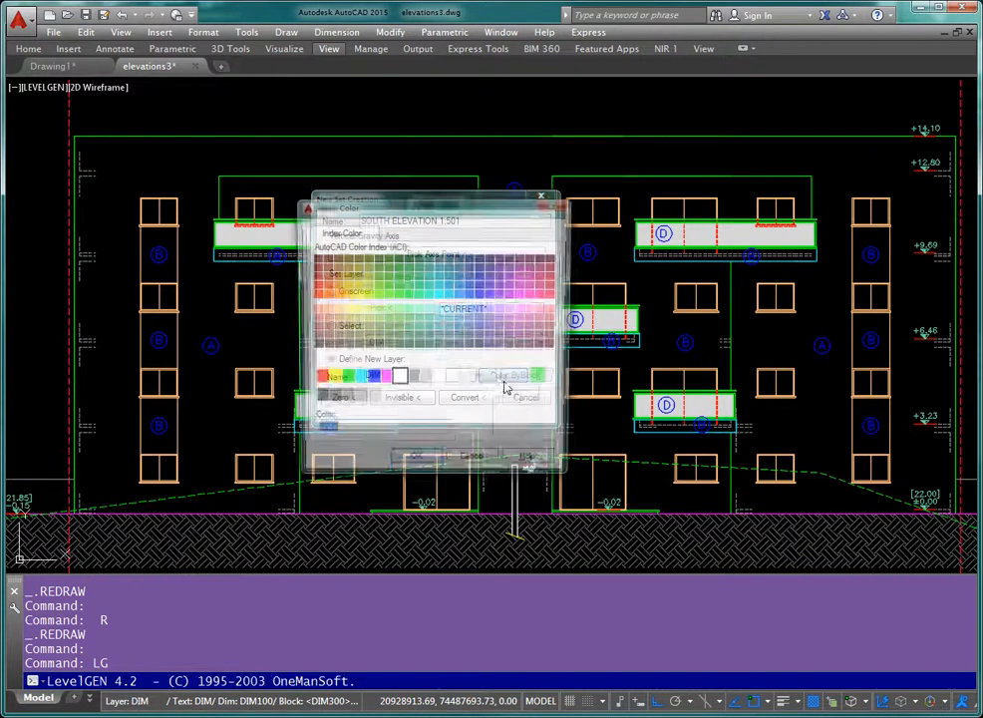
left_click(474, 465)
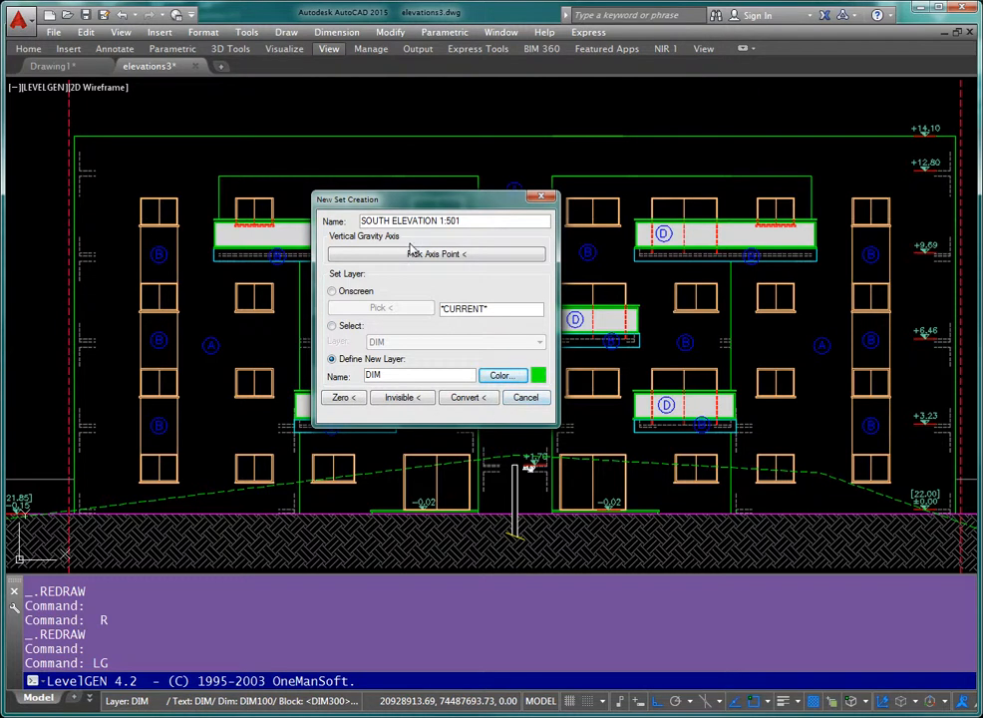
left_click_drag(421, 207, 426, 159)
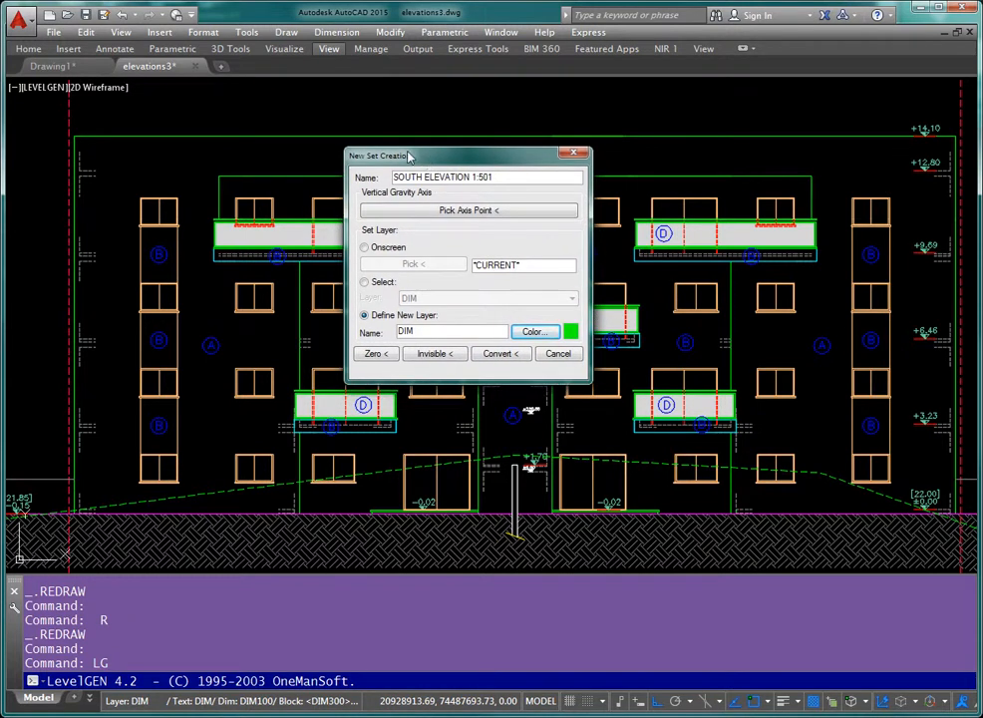
left_click_drag(419, 156, 403, 140)
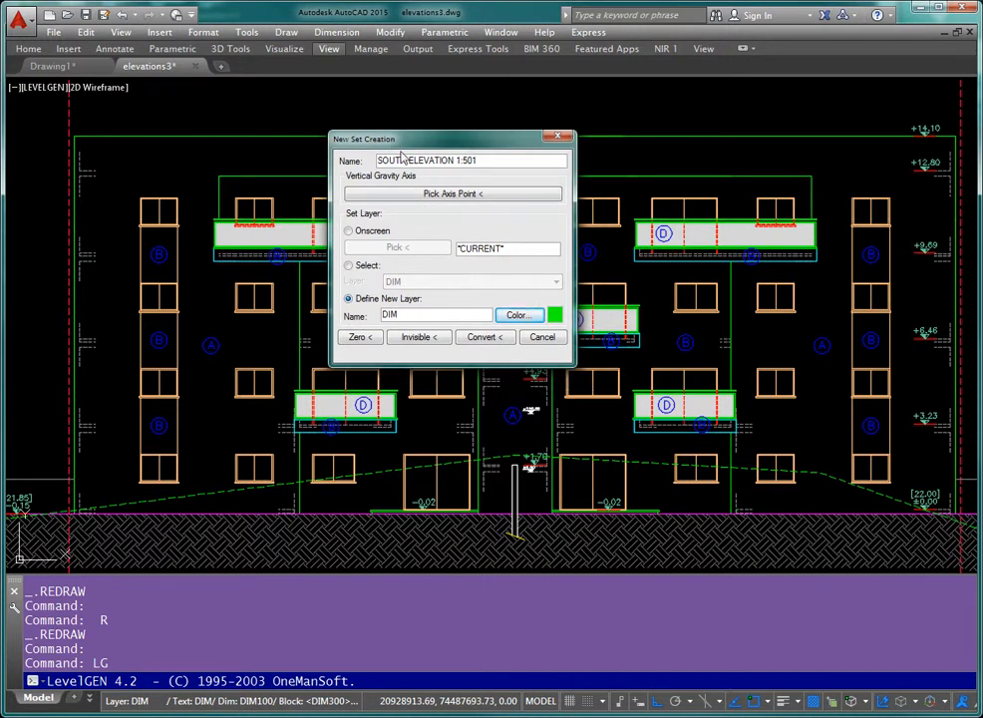
left_click(533, 337)
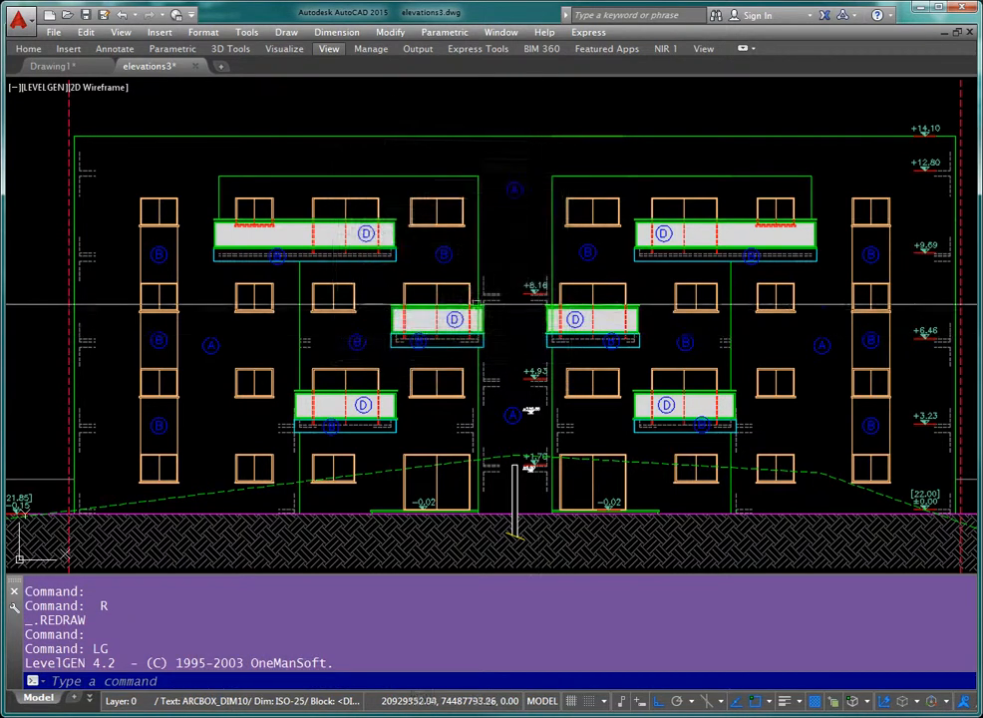
Reopen LevelGEN and query the marker and set information of the SOUTH ELEVATION 1:50 set
key("Return")
left_click_drag(447, 288, 535, 227)
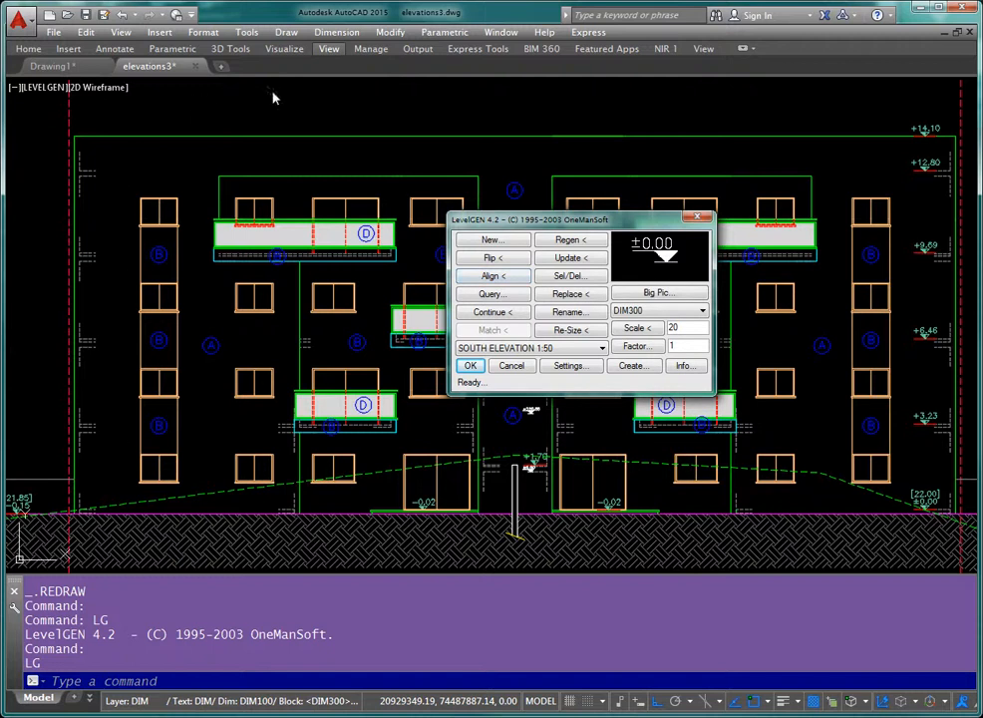
left_click_drag(506, 231, 511, 185)
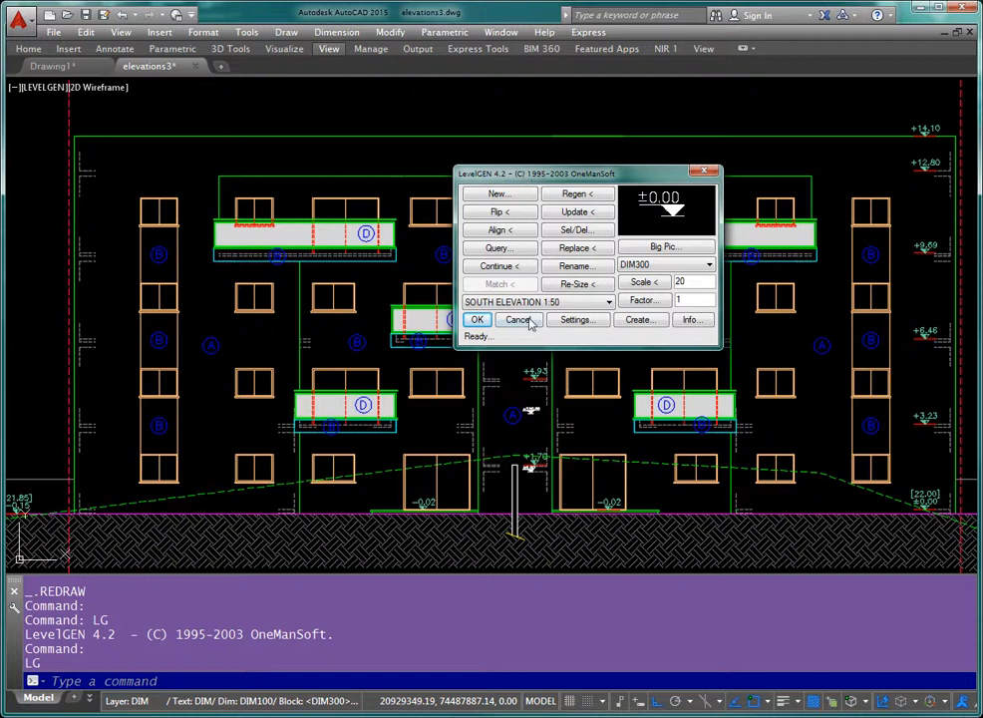
left_click_drag(500, 179, 483, 174)
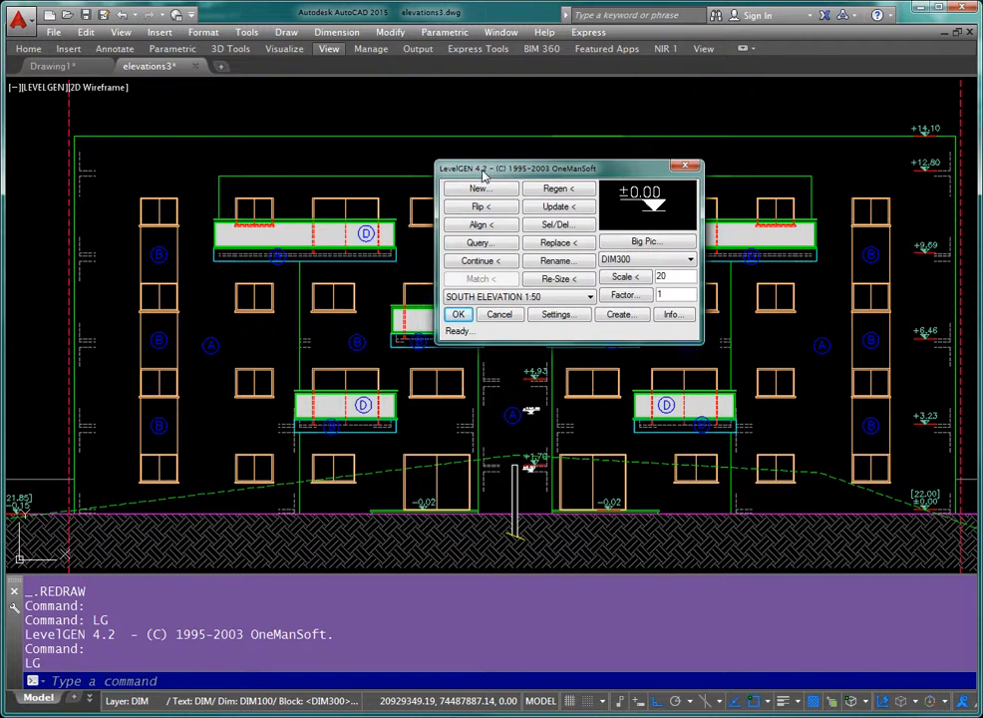
left_click(477, 244)
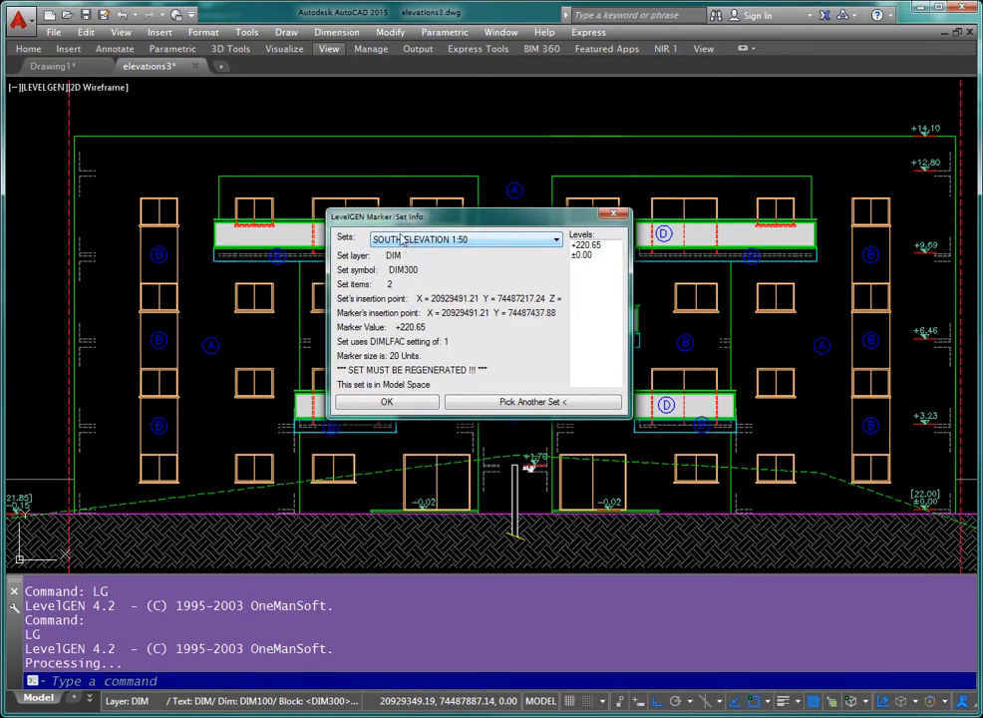
left_click_drag(378, 220, 418, 211)
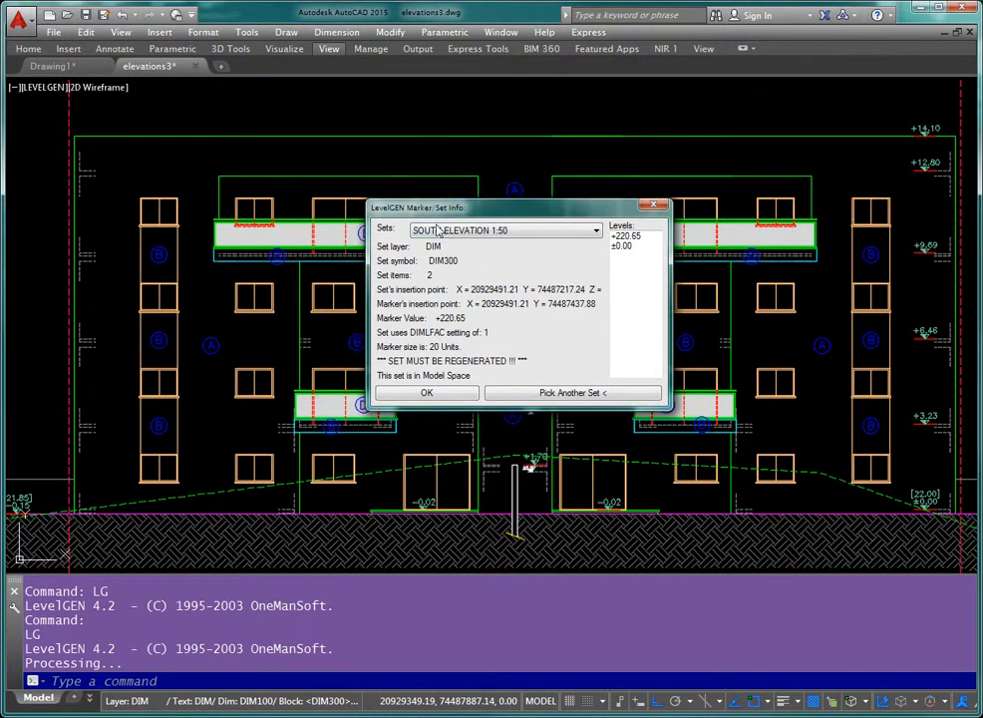
left_click(436, 230)
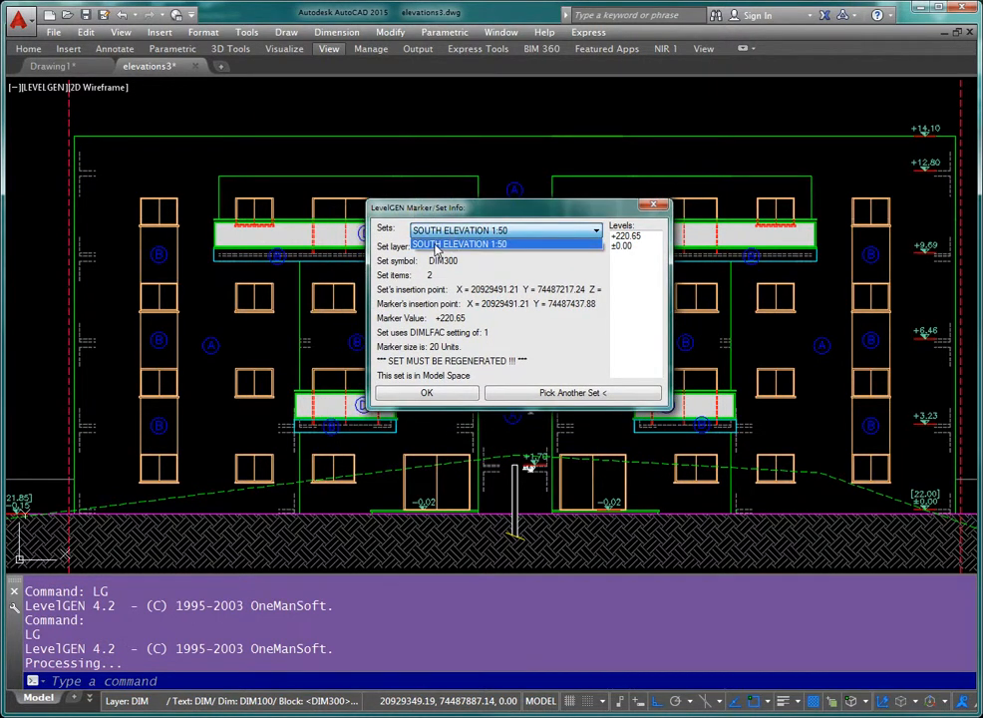
left_click(439, 244)
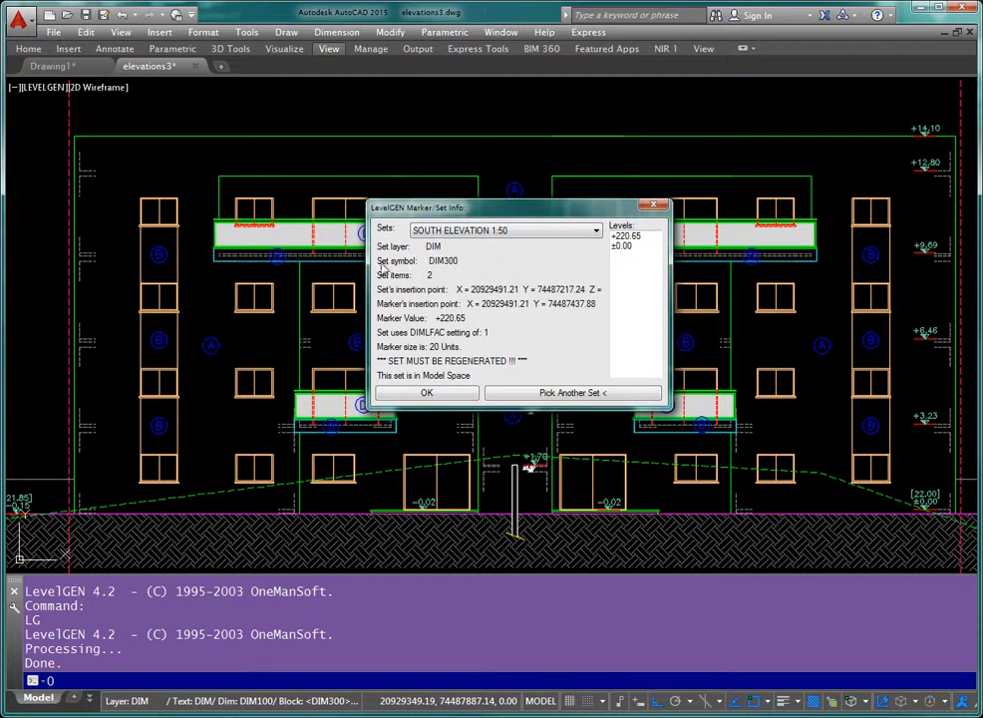
left_click(413, 393)
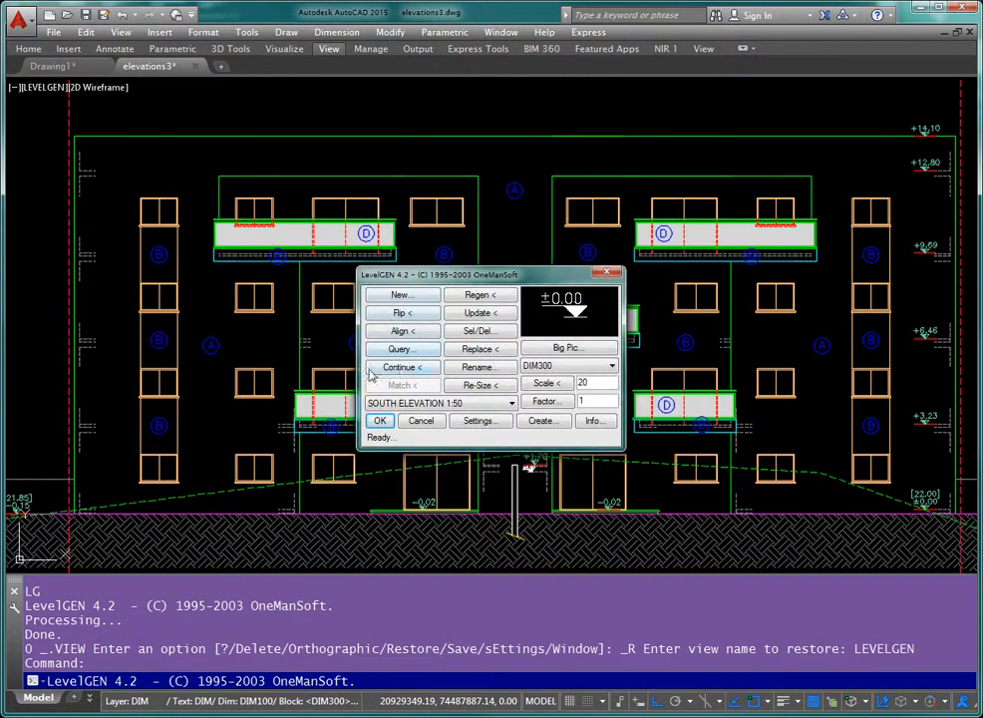
Choose SOUTH ELEVATION 1:50 as the active level set in LevelGEN
left_click_drag(426, 279, 493, 231)
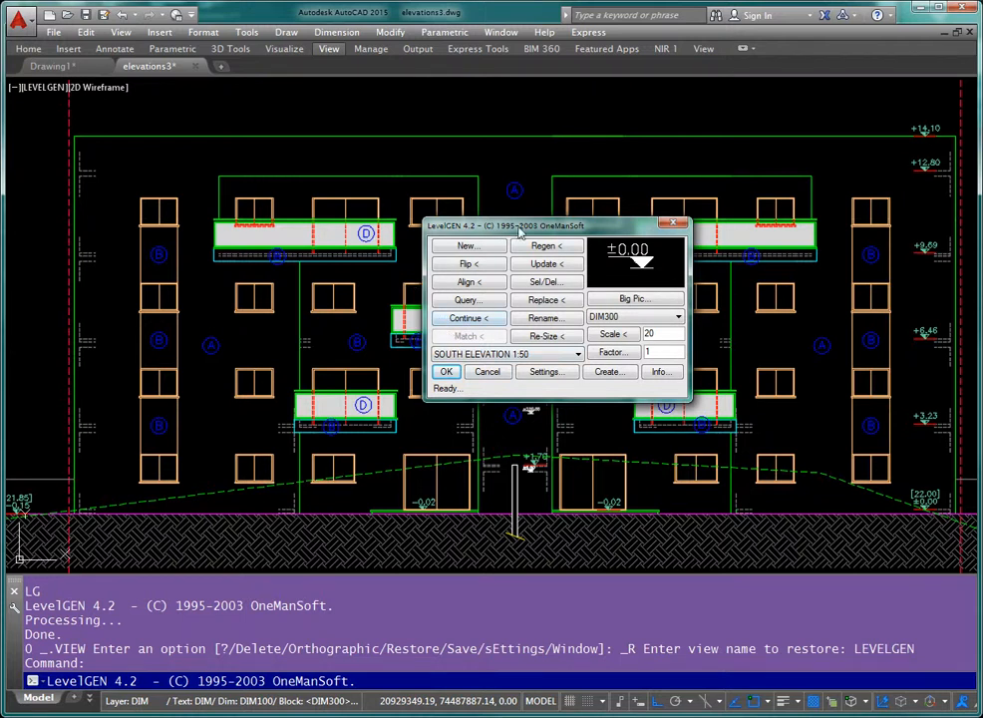
left_click_drag(516, 230, 489, 231)
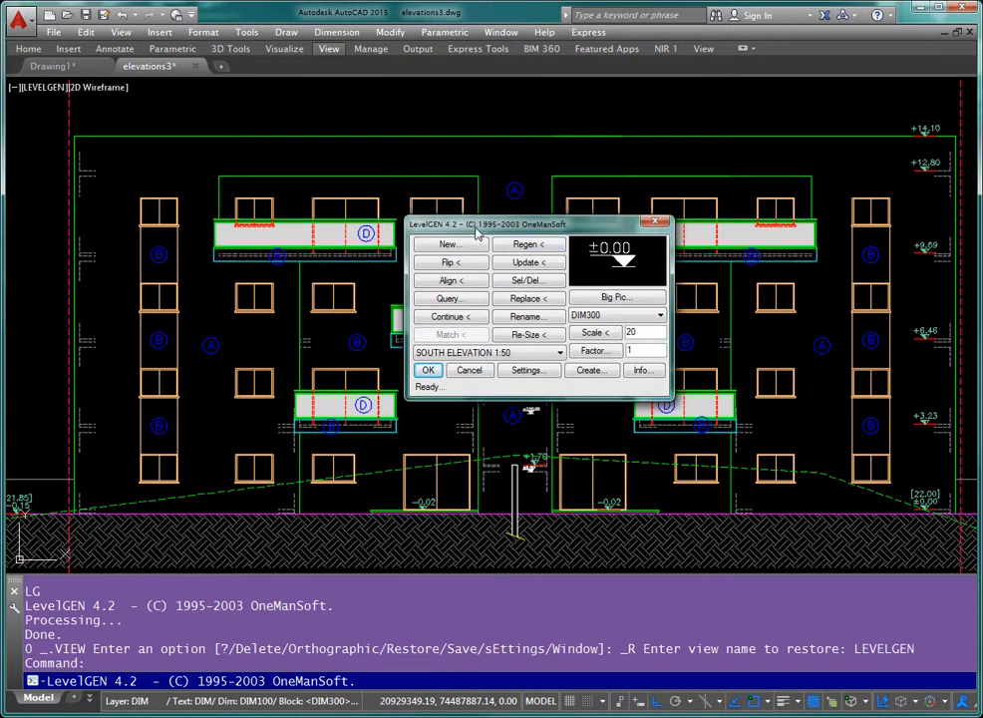
left_click_drag(478, 233, 488, 195)
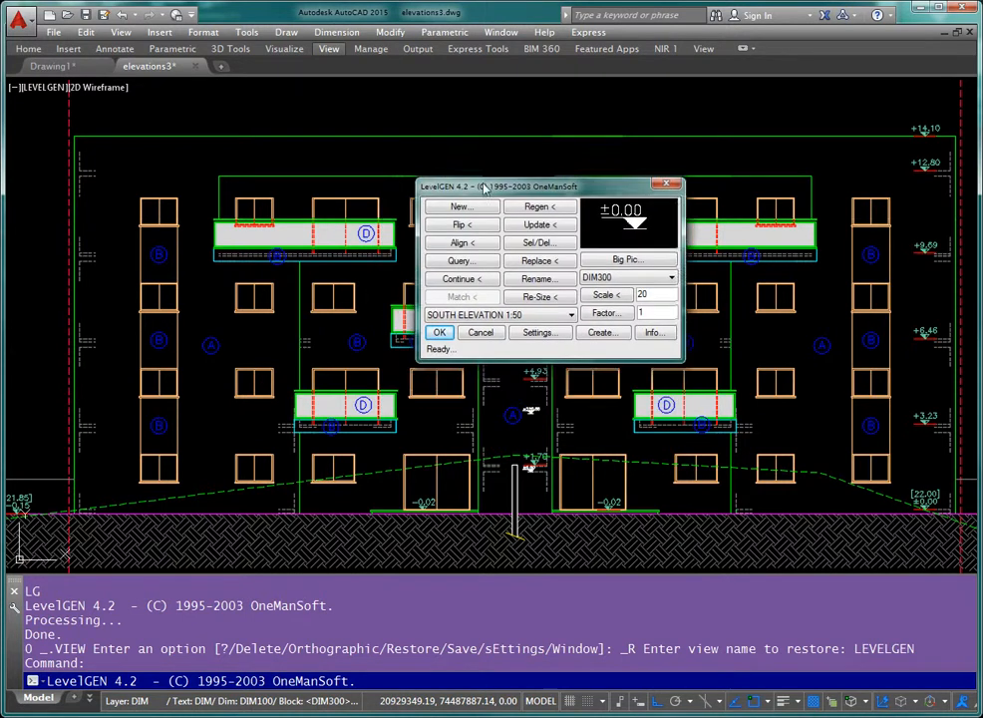
left_click(470, 315)
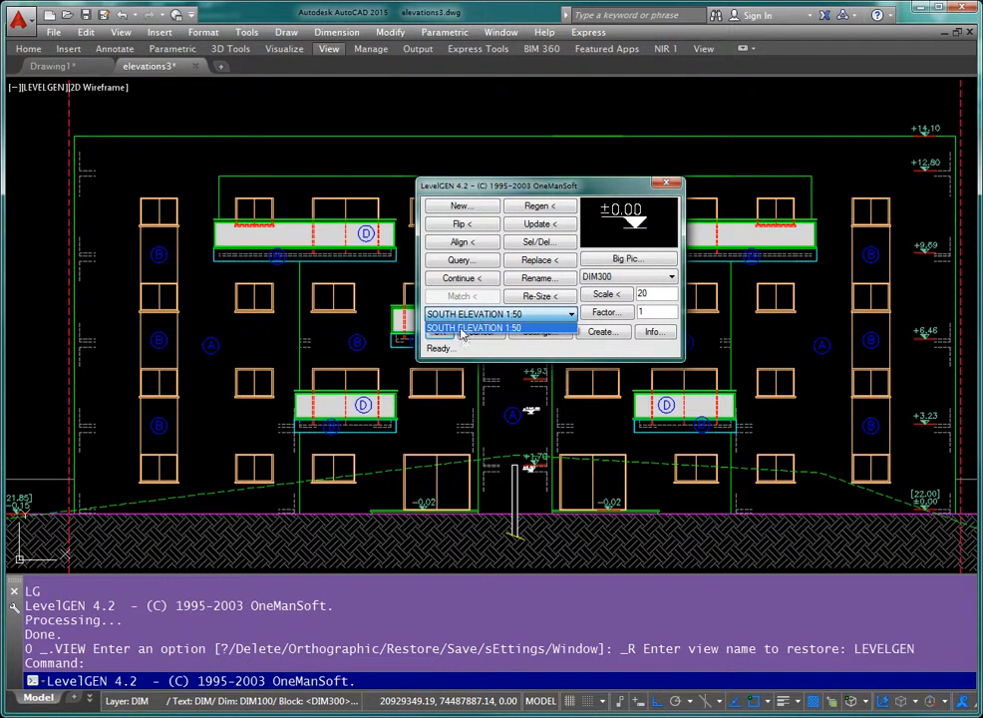
left_click(461, 329)
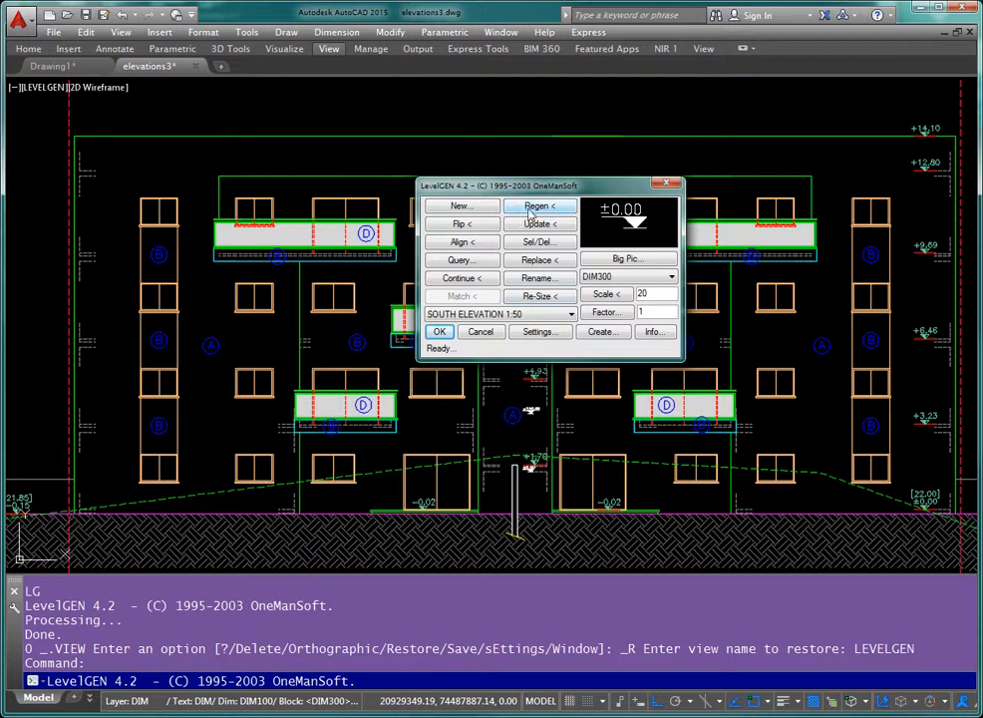
left_click_drag(516, 185, 502, 181)
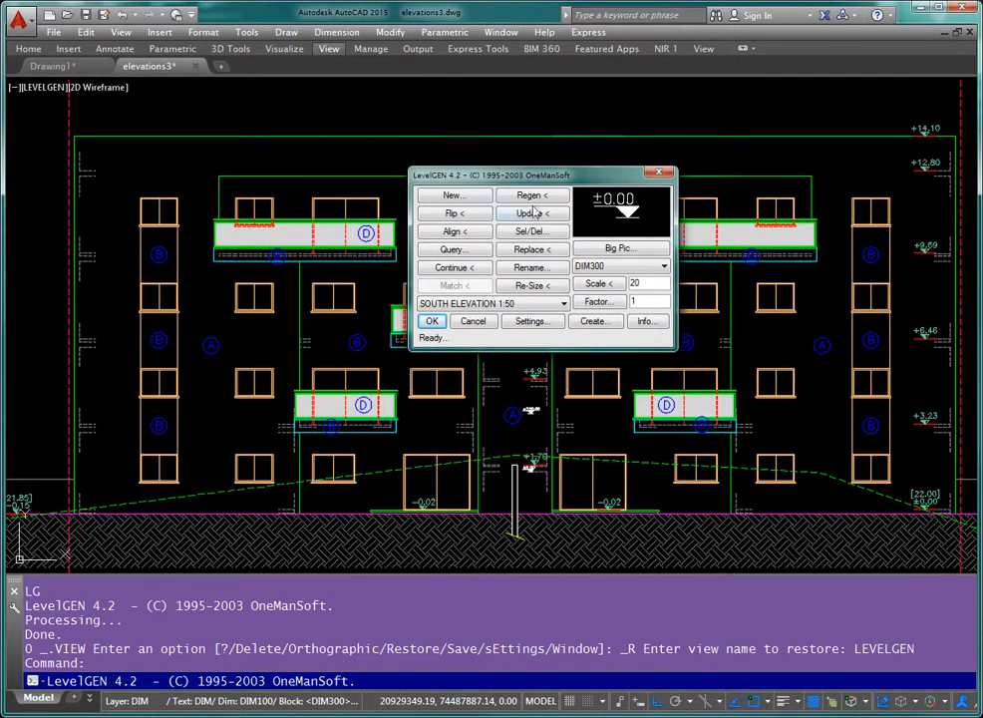
left_click_drag(465, 188, 480, 198)
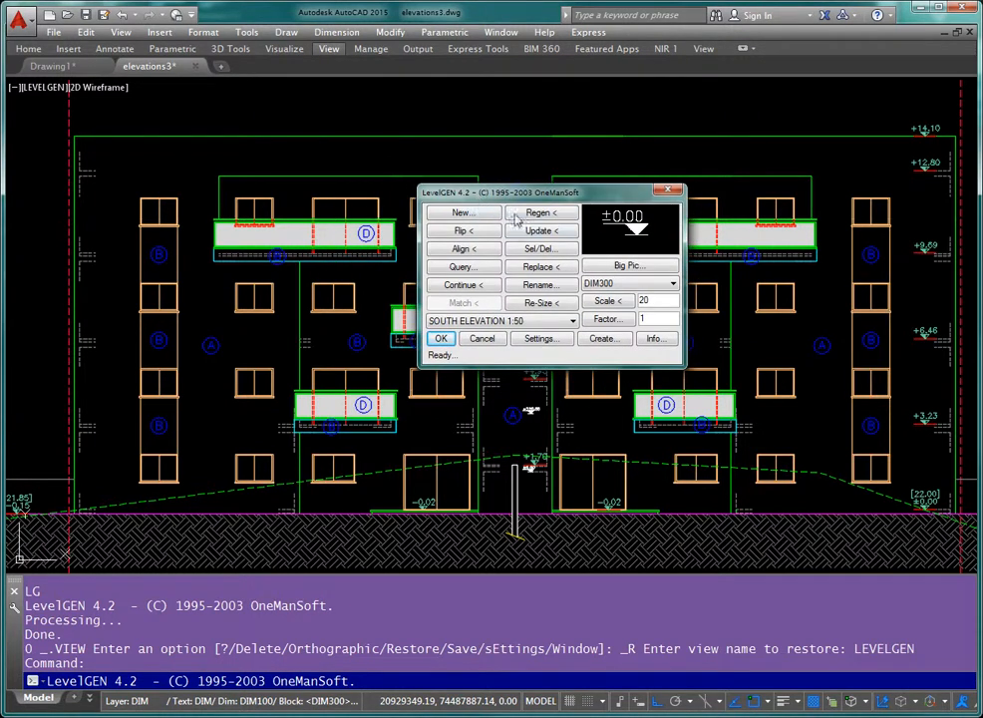
left_click_drag(446, 171, 463, 175)
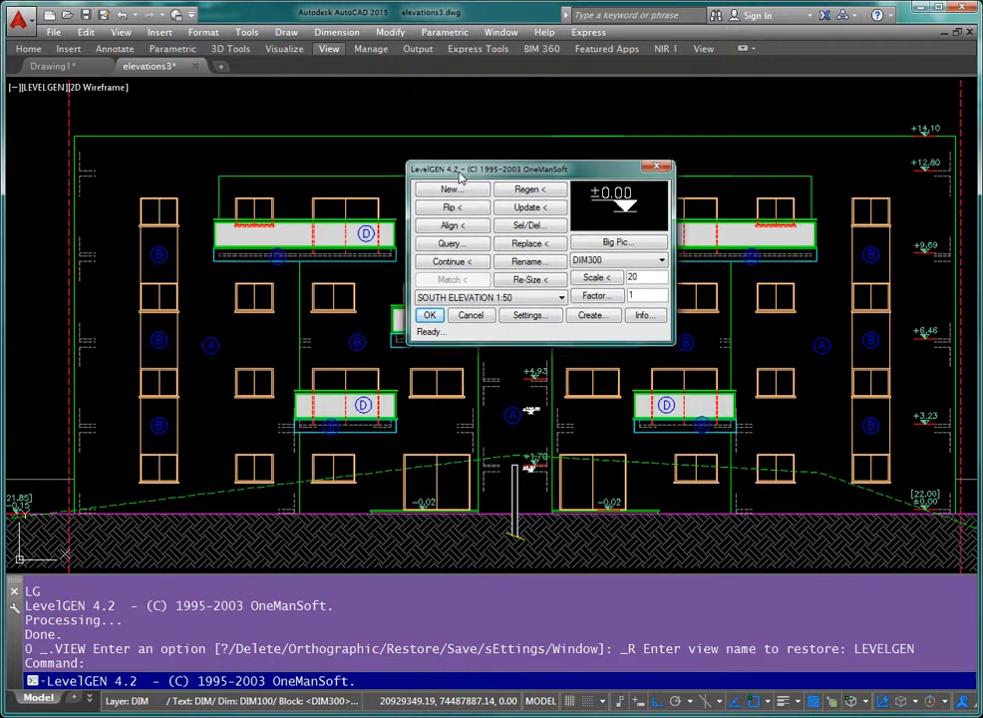
left_click_drag(450, 177, 471, 158)
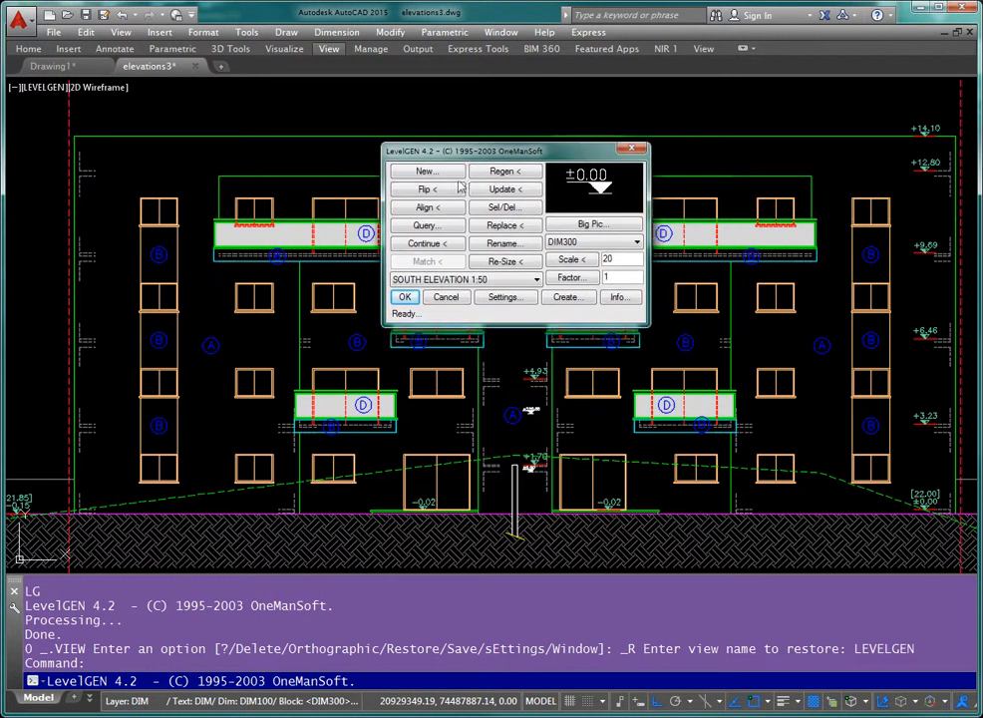
Examine the group selection, deletion and marker filtering options for the SOUTH ELEVATION 1:50 set
left_click(506, 209)
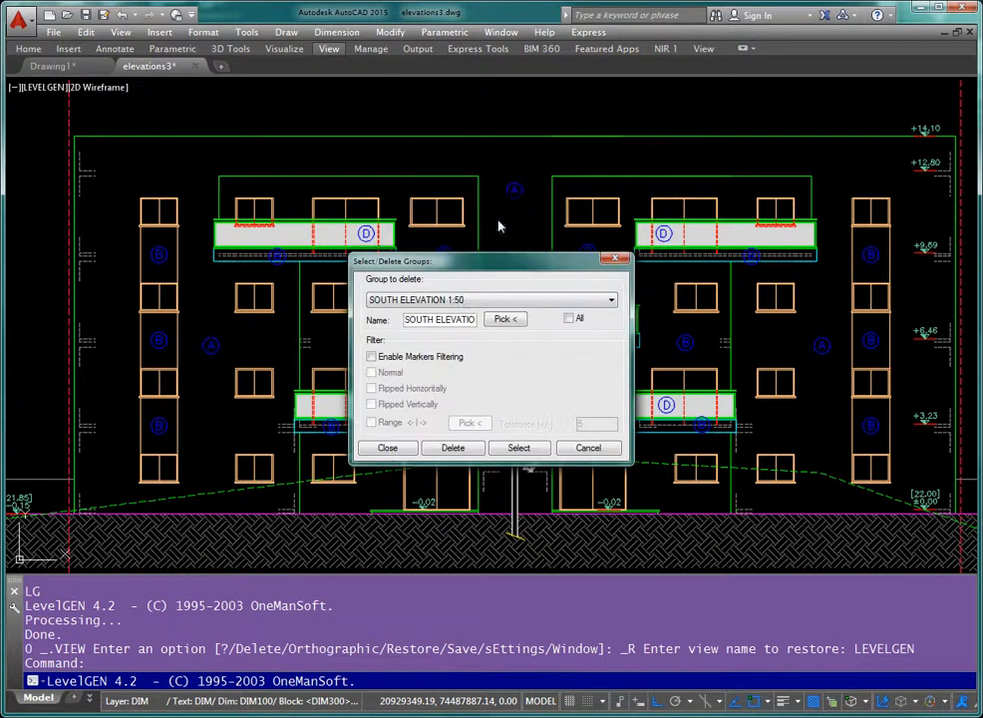
left_click_drag(389, 269, 457, 229)
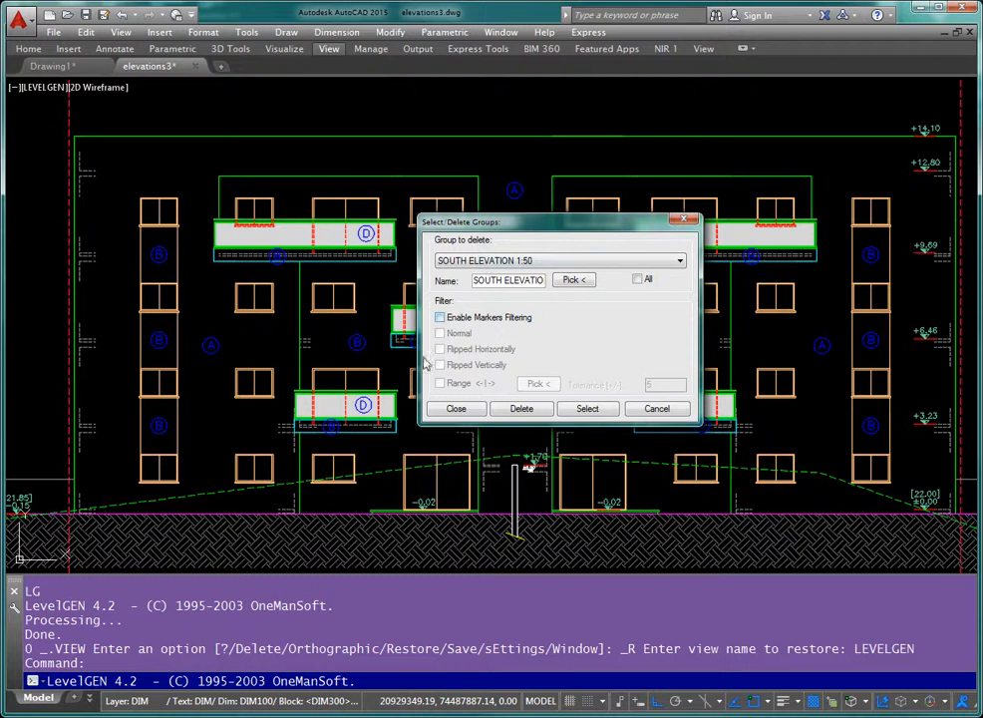
left_click(532, 261)
left_click(534, 263)
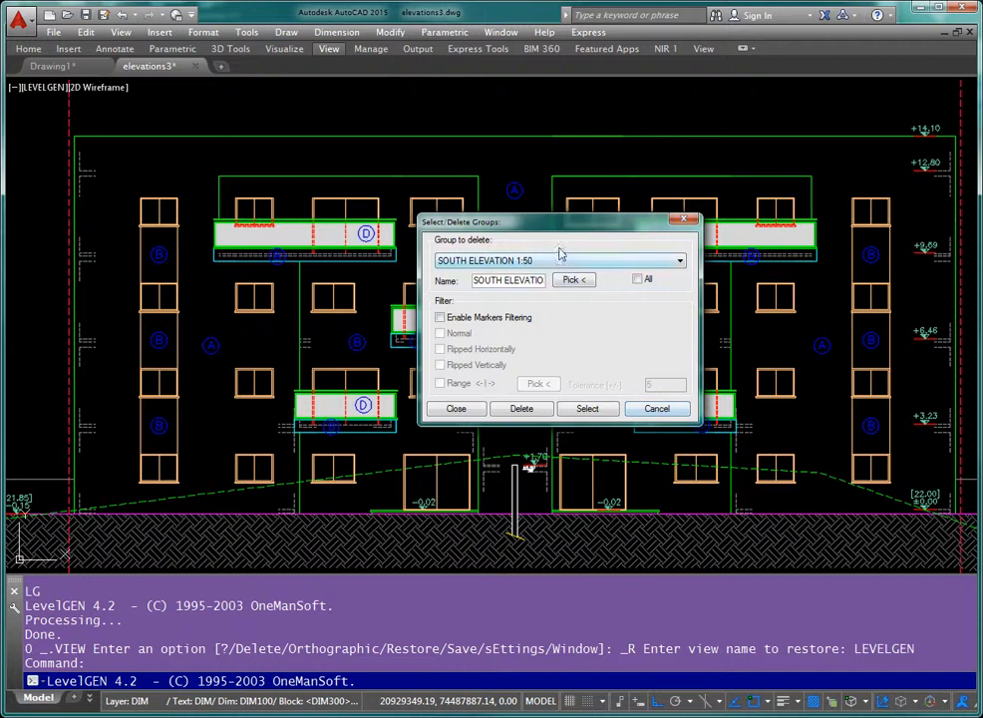
left_click_drag(520, 224, 512, 195)
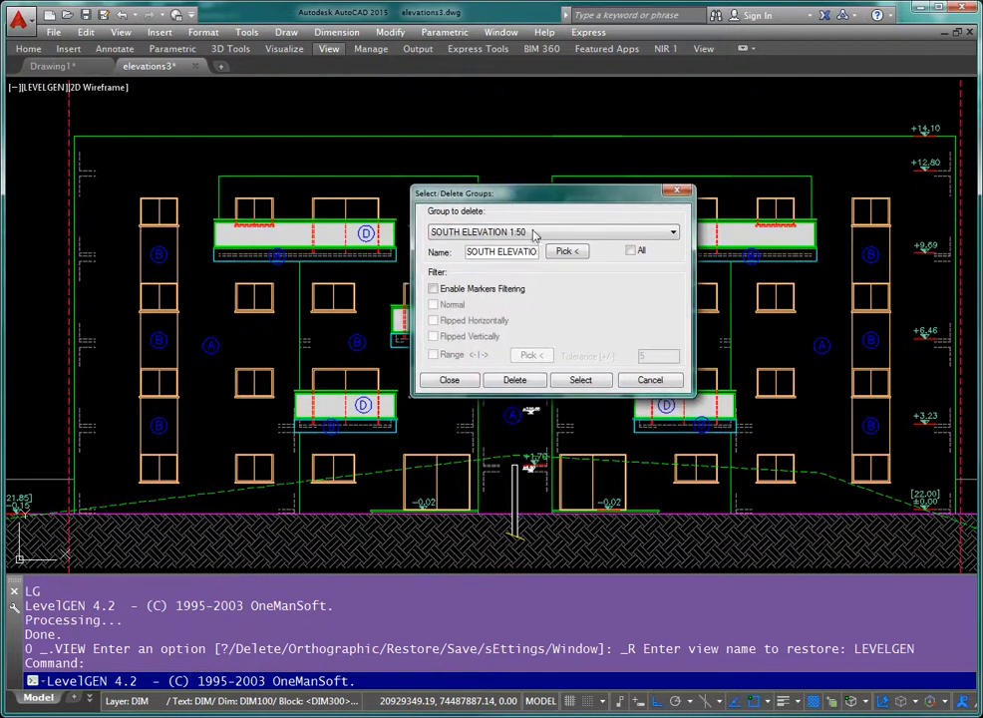
left_click(650, 381)
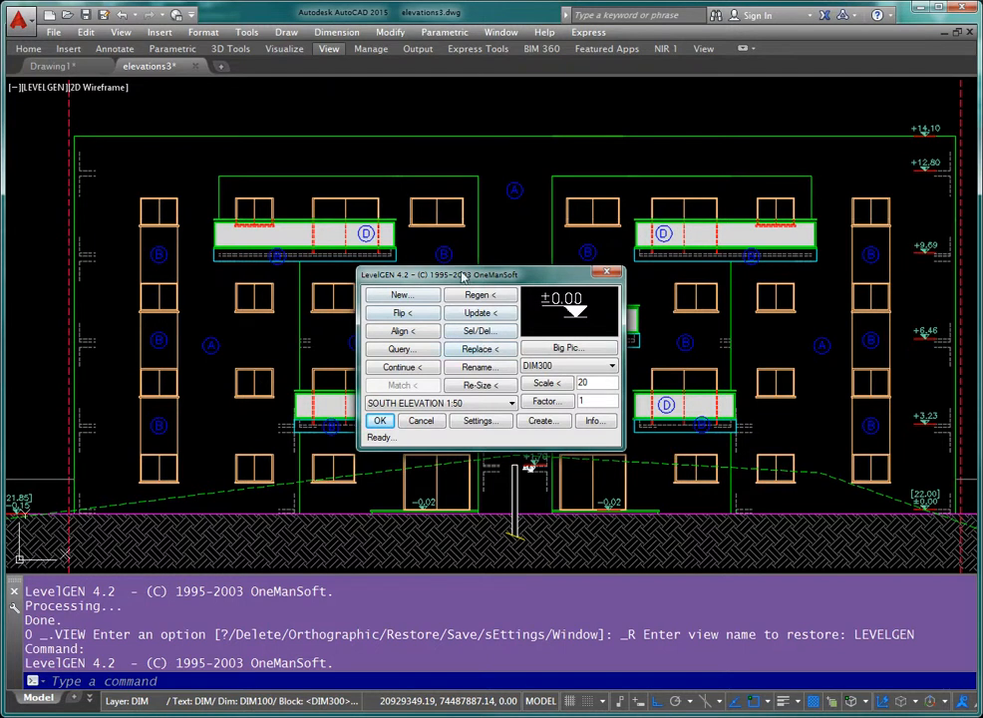
Change the level marker symbol to DIM1300 in LevelGEN
left_click_drag(461, 276, 515, 192)
left_click(613, 227)
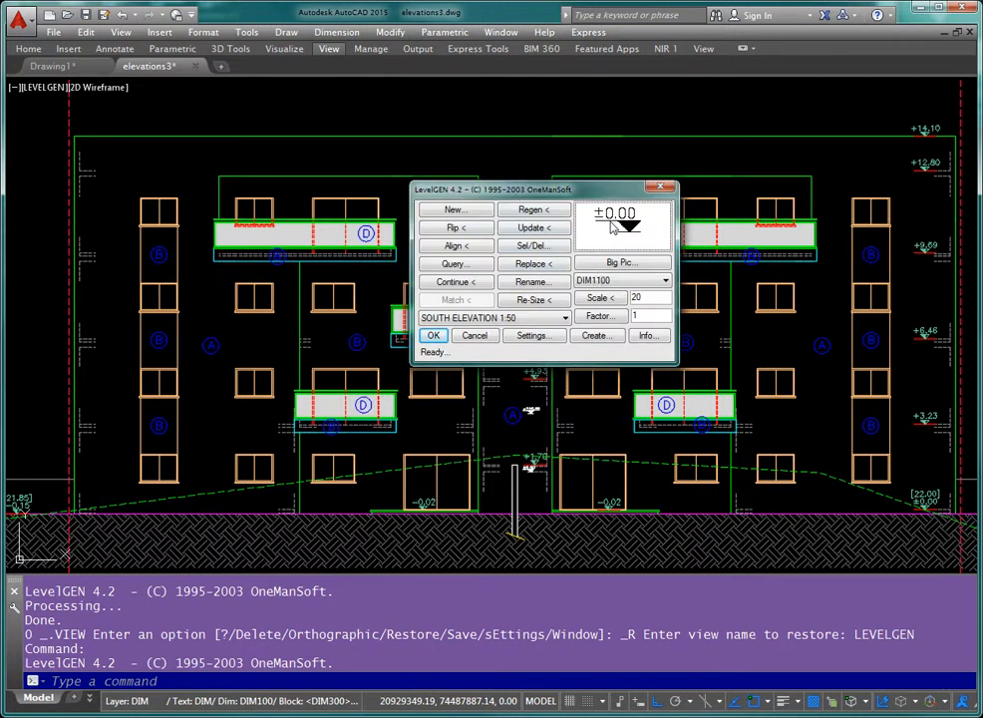
left_click(618, 229)
left_click(618, 228)
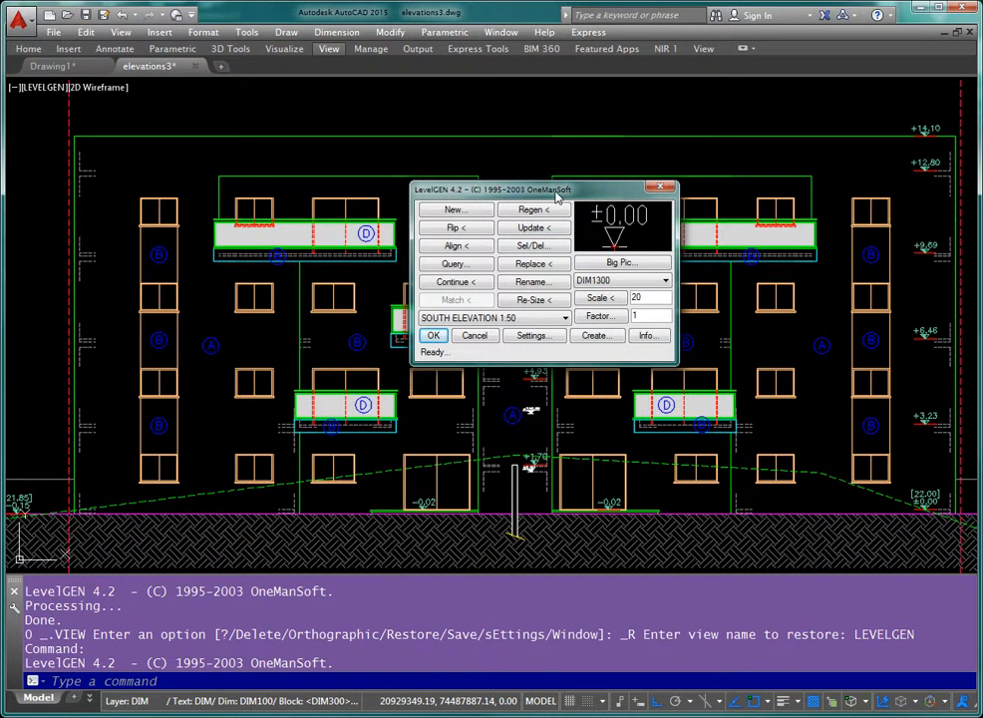
left_click_drag(558, 196, 585, 196)
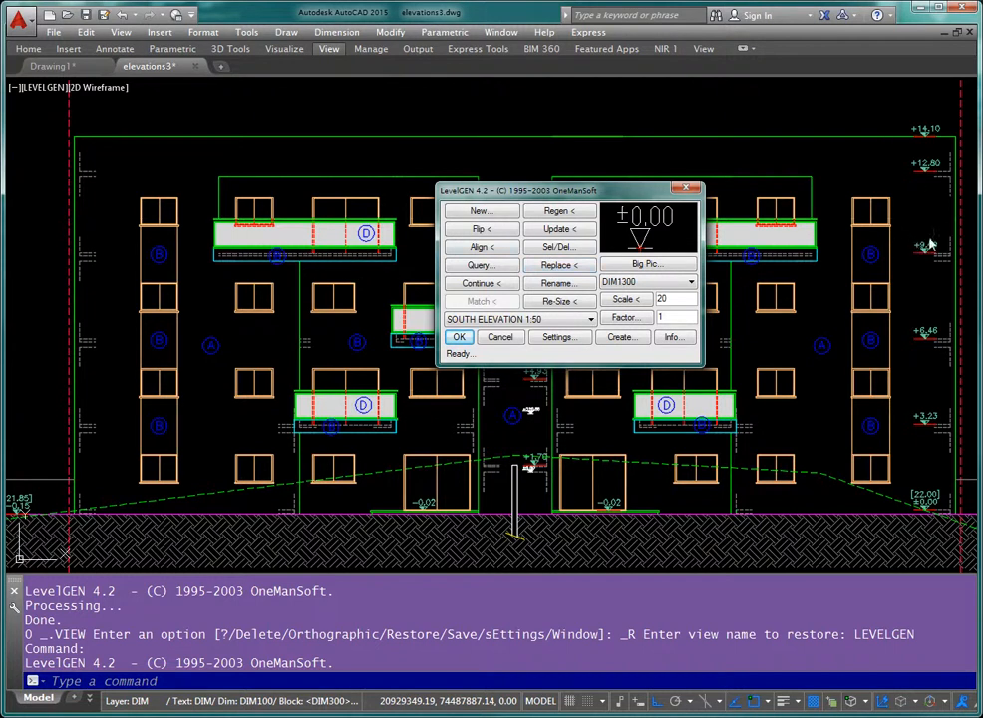
Try to rename a level marker set by picking one of its markers in the elevation
left_click_drag(534, 196, 518, 196)
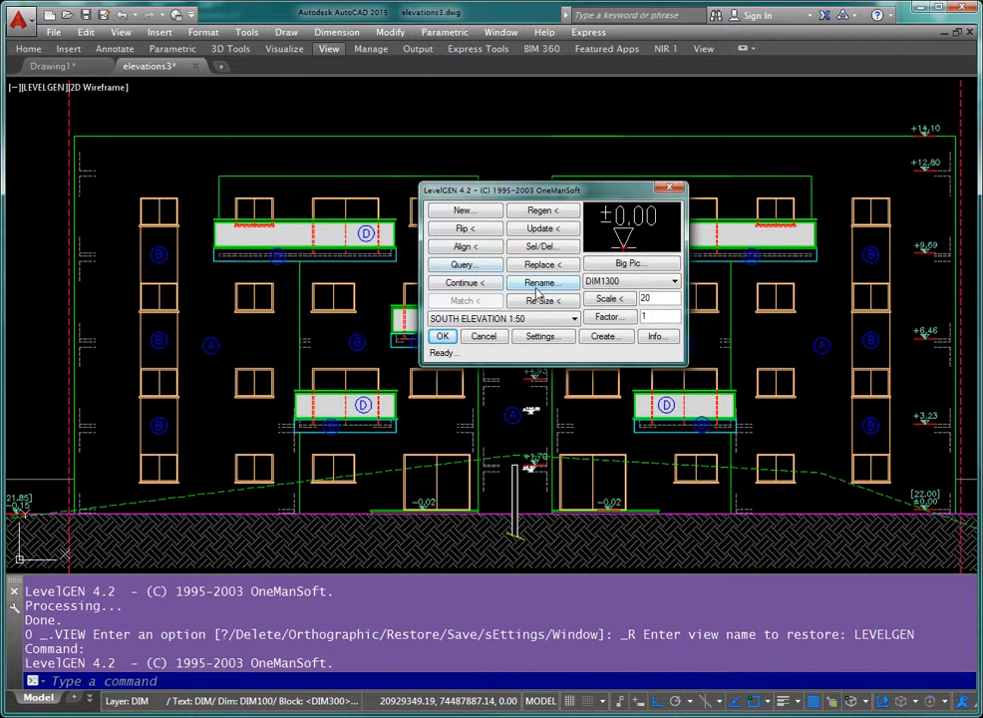
left_click(538, 285)
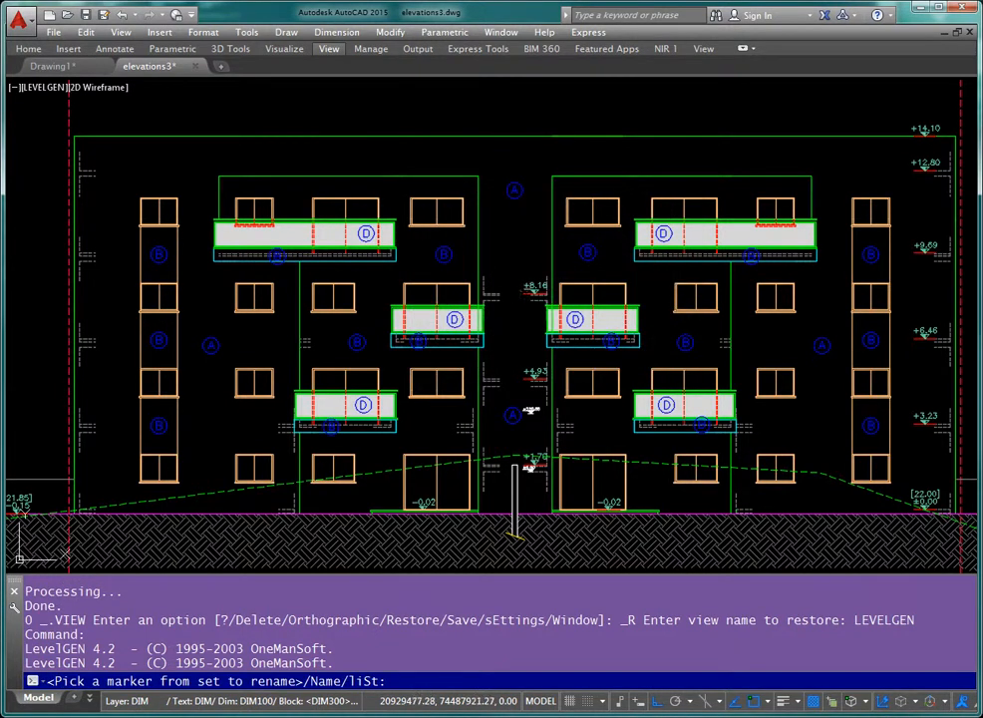
left_click(537, 284)
middle_click_drag(497, 401, 446, 337)
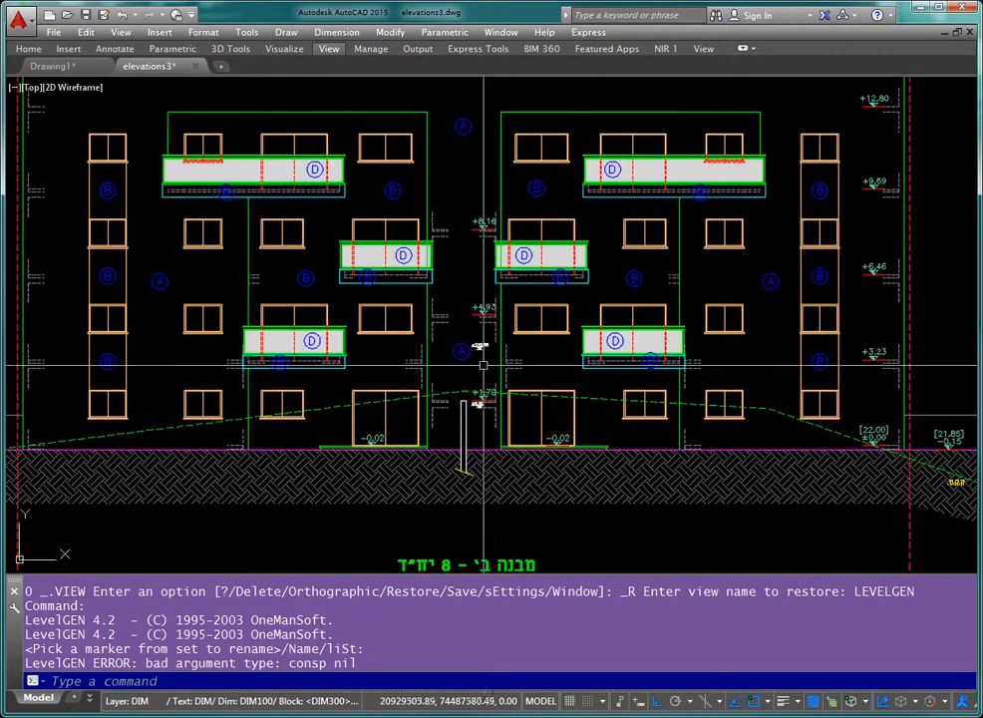
Rename the marker set in the building's central bay to SOUTH ELEVATION 1:50 BUILDING by appending the suggested word BUILDING to its name
type("LG")
key("Return")
left_click(417, 366)
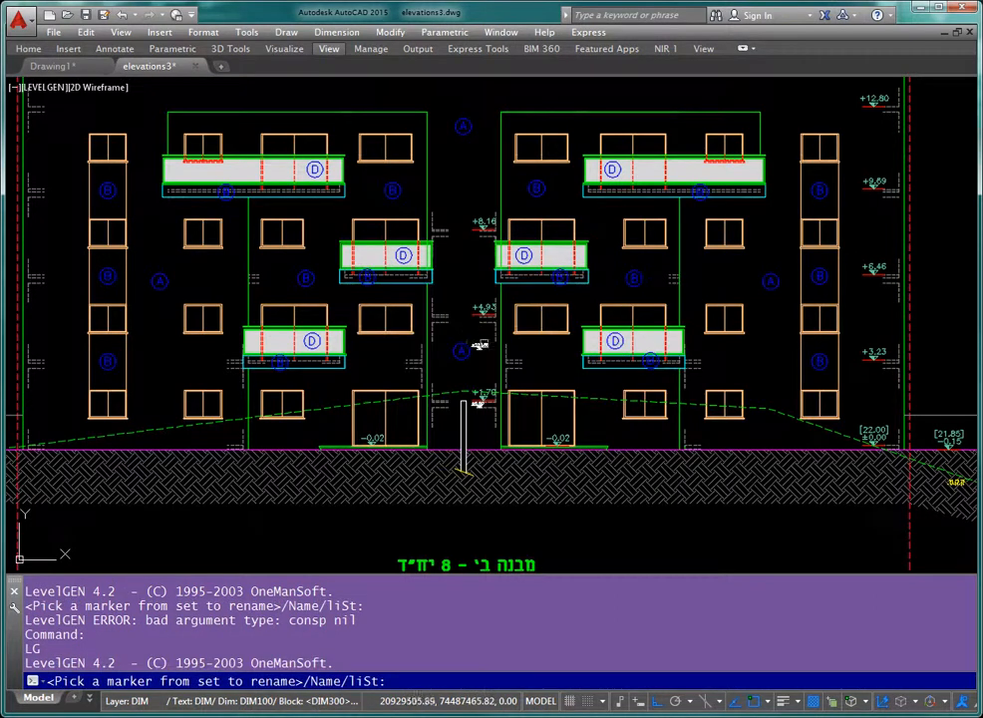
left_click(479, 344)
left_click_drag(467, 260, 617, 222)
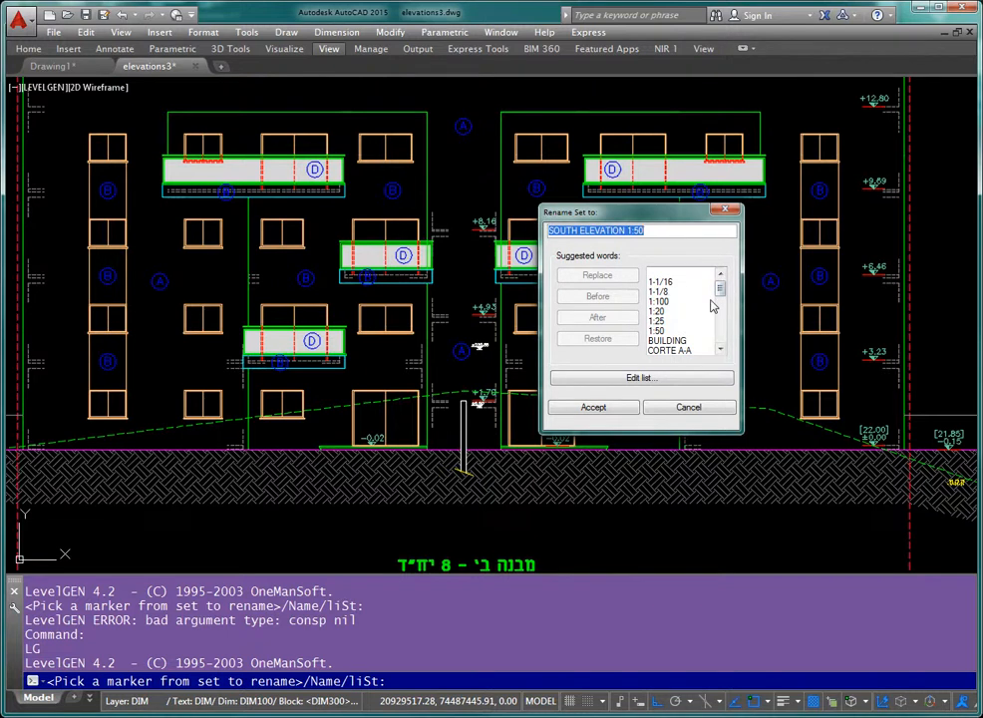
mouse_move(721, 289)
left_mouse_down()
mouse_move(720, 327)
mouse_move(718, 293)
left_mouse_up()
left_click(660, 291)
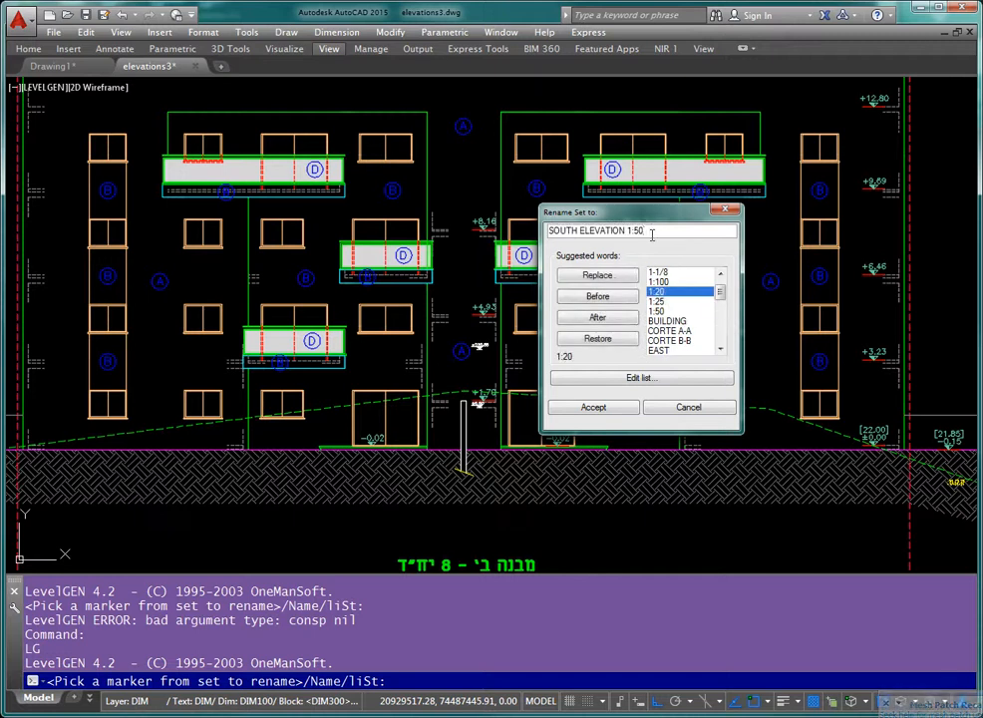
left_click(665, 321)
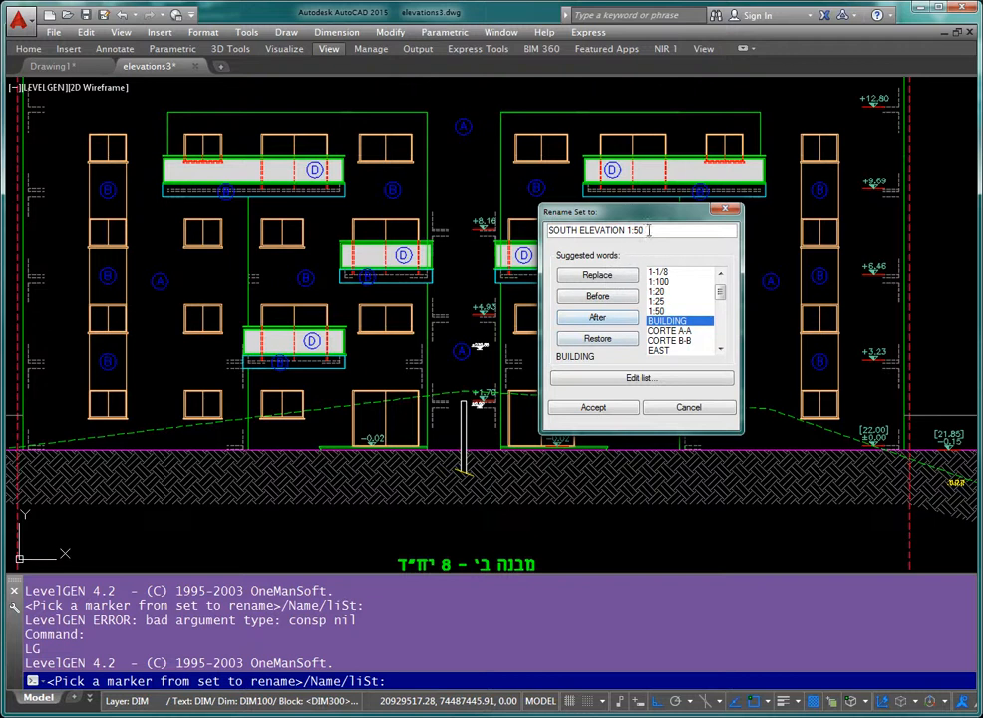
left_click(597, 317)
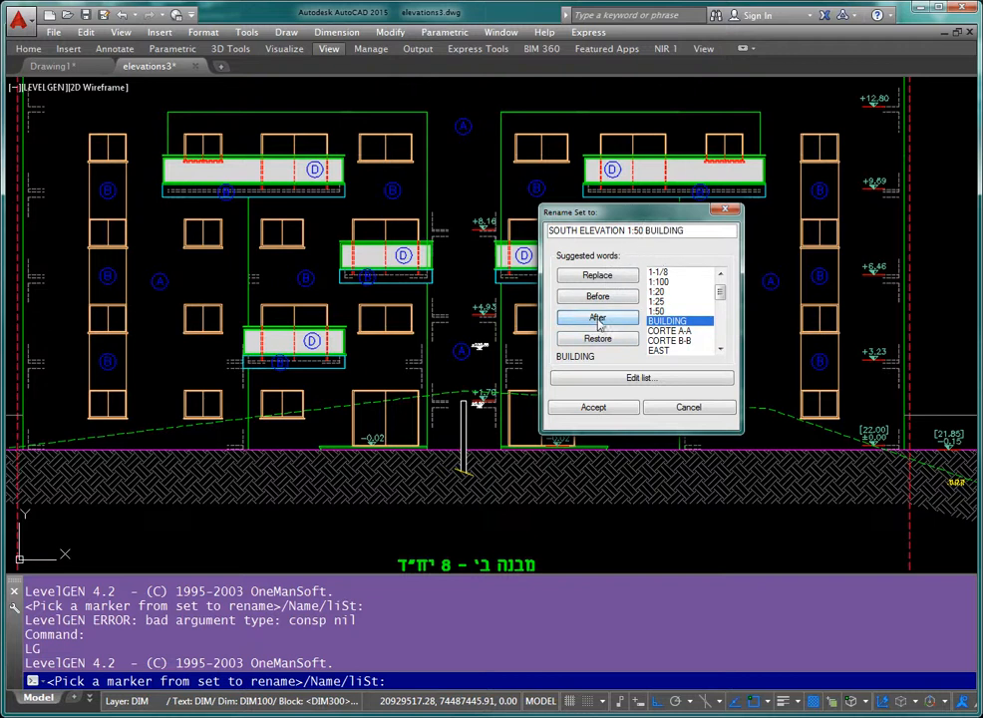
left_click(577, 378)
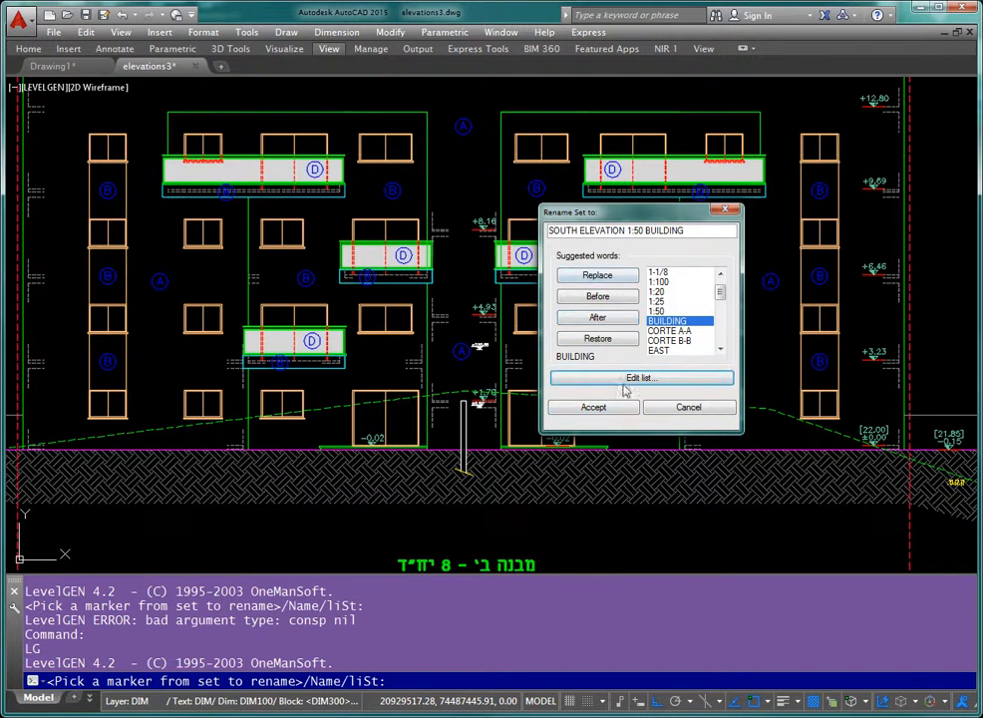
left_click(593, 407)
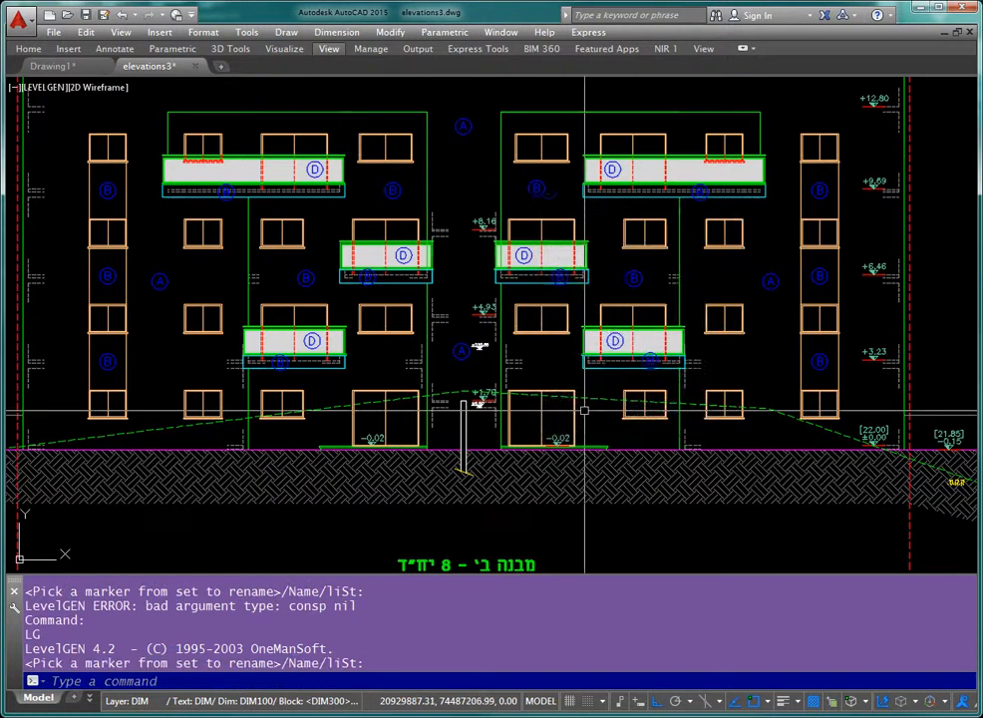
Reopen LevelGEN and browse the available level marker symbols in the small preview as far as DIM600
key("Return")
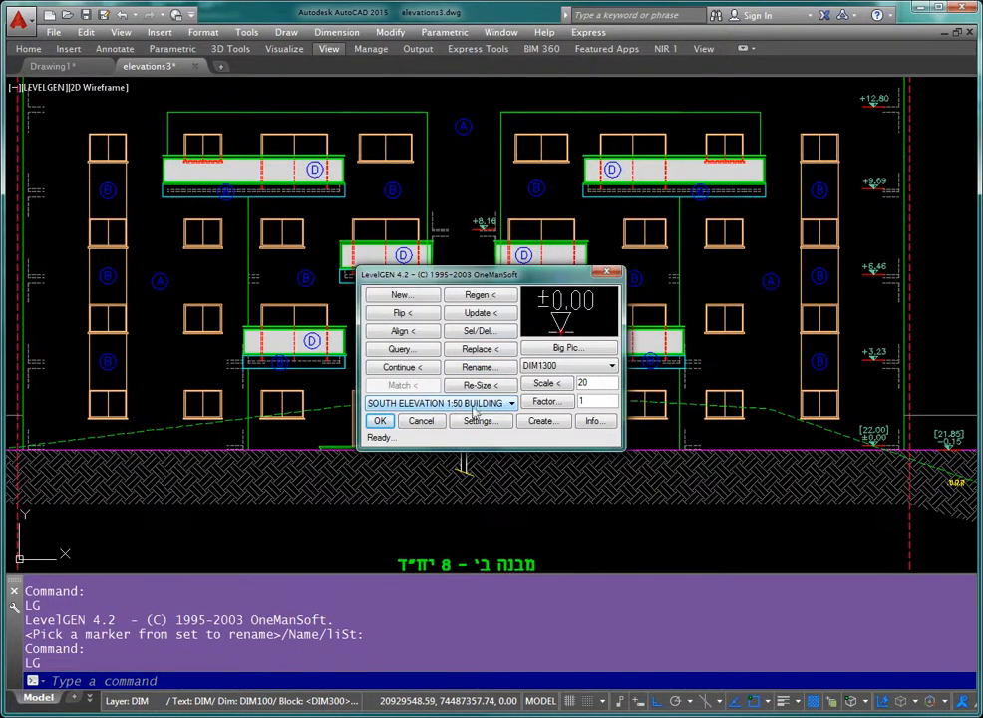
left_click_drag(484, 273, 521, 191)
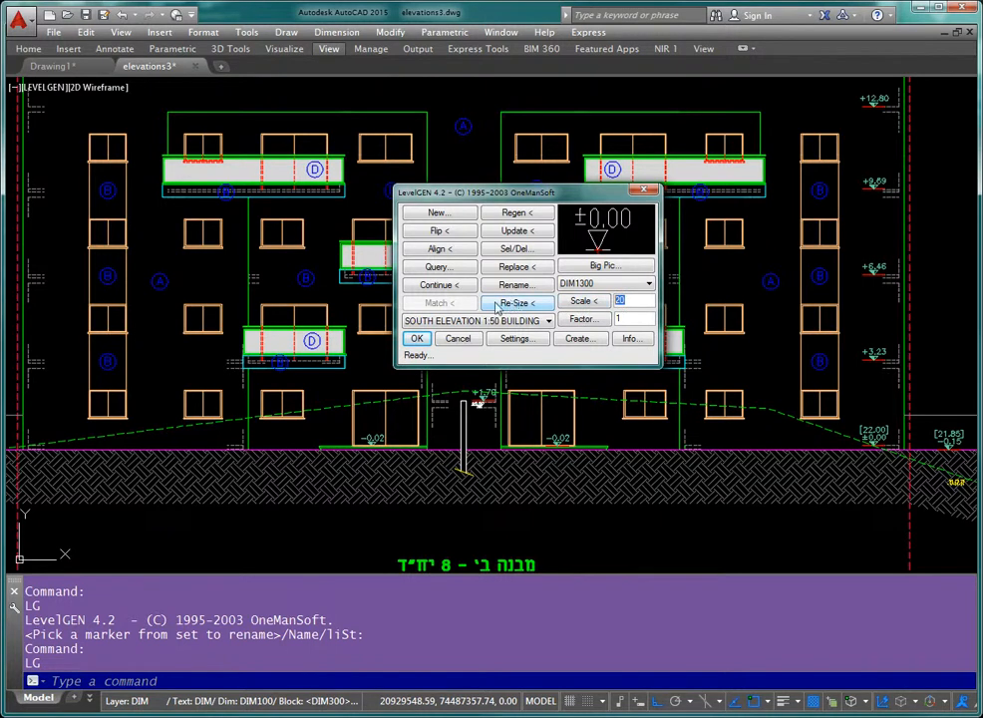
left_click(604, 221)
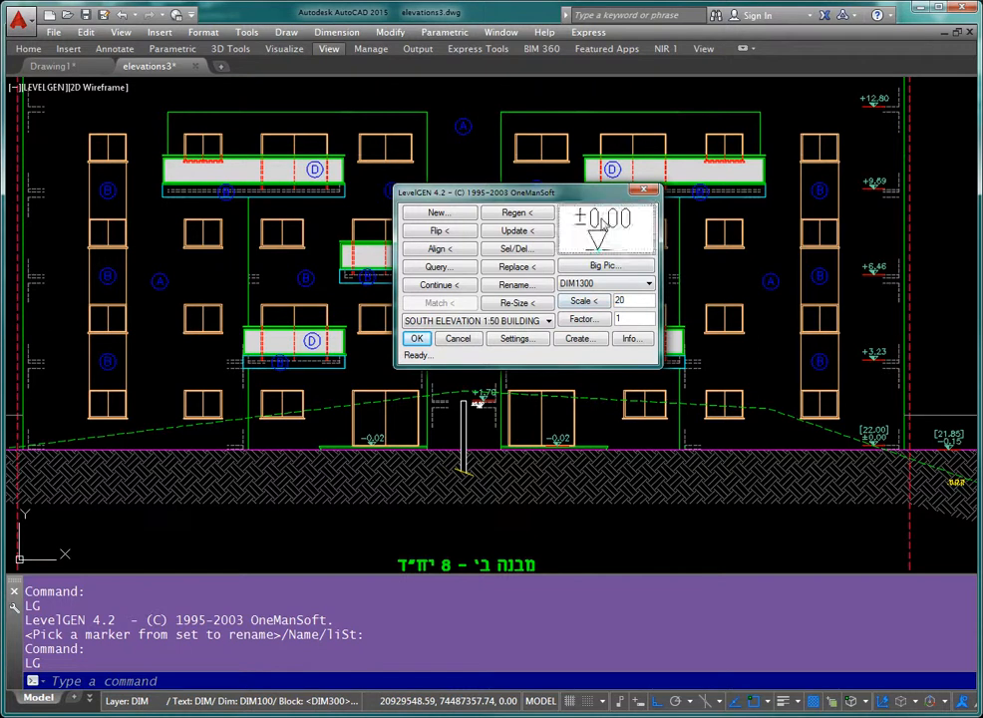
left_click(584, 237)
left_click(583, 235)
left_click(593, 238)
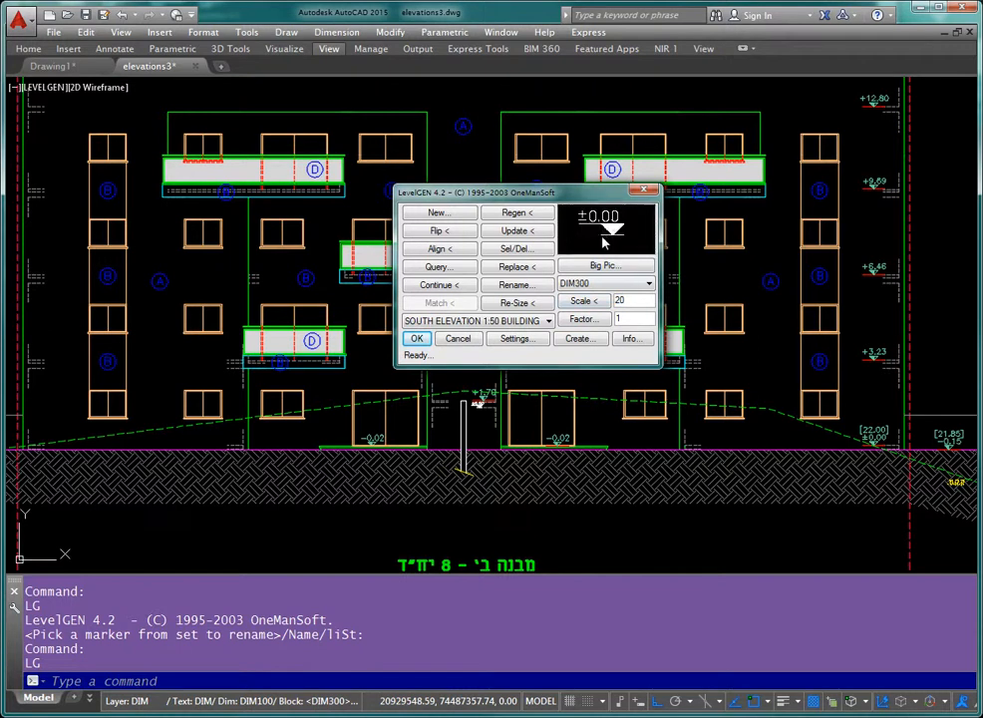
left_click(603, 237)
left_click(603, 240)
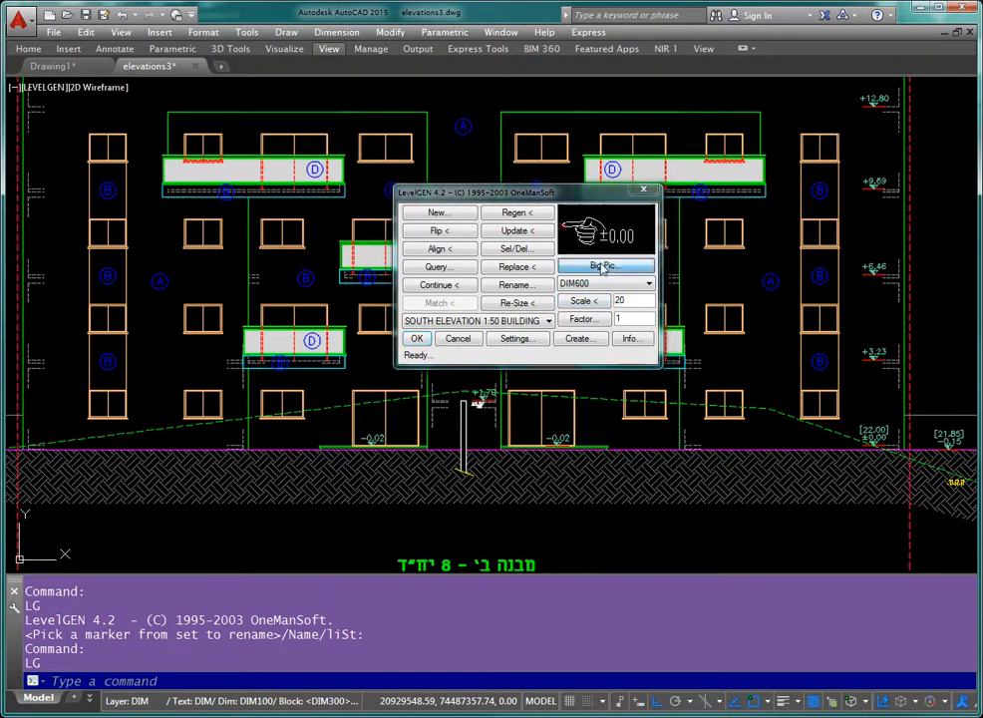
Browse the level marker symbols in the enlarged preview and close it
left_click(602, 267)
left_click_drag(452, 245, 239, 152)
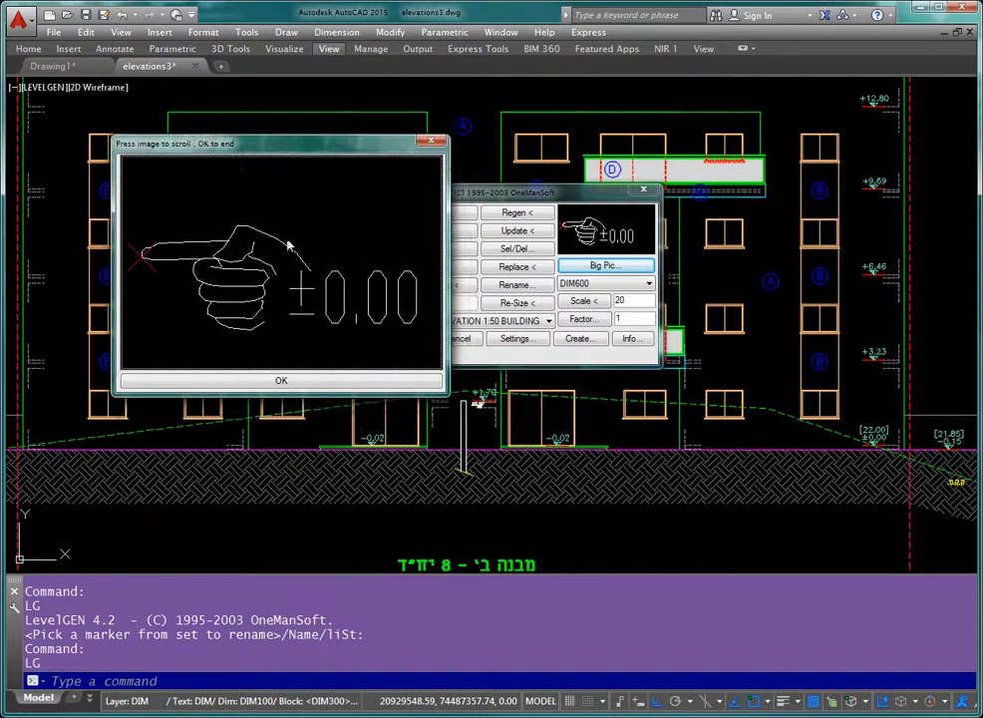
left_click(274, 289)
left_click(263, 286)
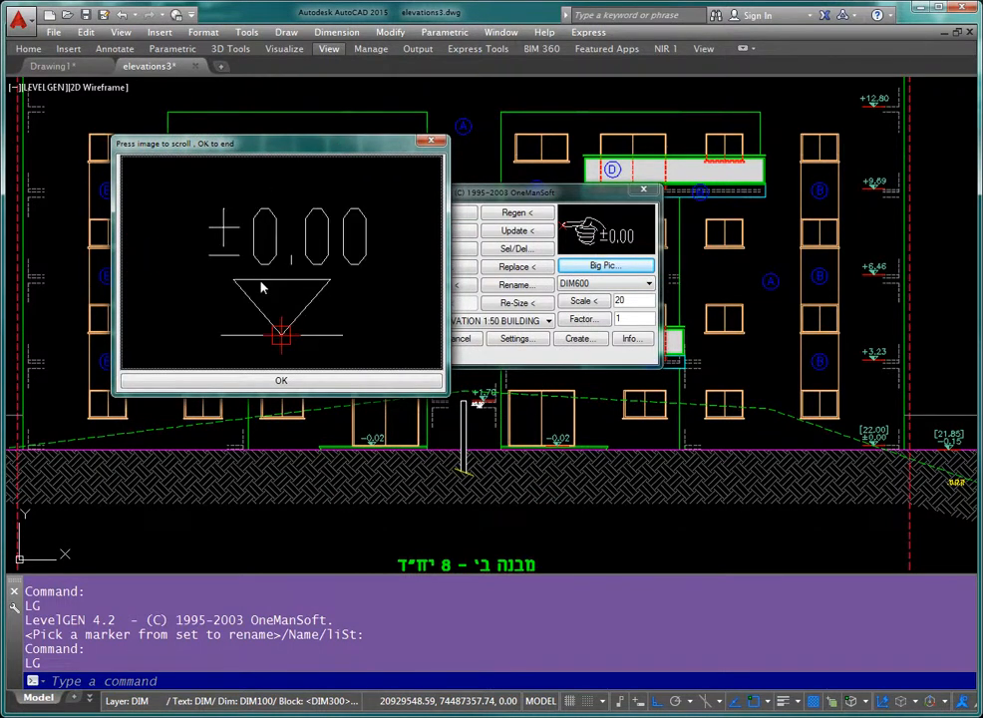
left_click(262, 286)
left_click(299, 294)
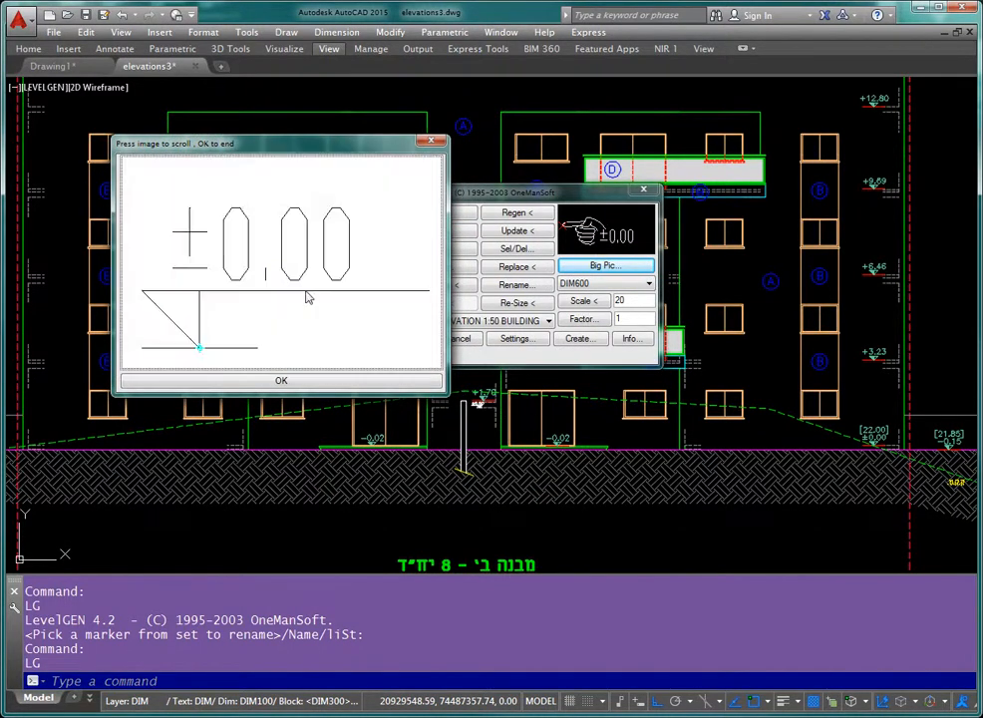
left_click(307, 292)
left_click(305, 299)
left_click(265, 379)
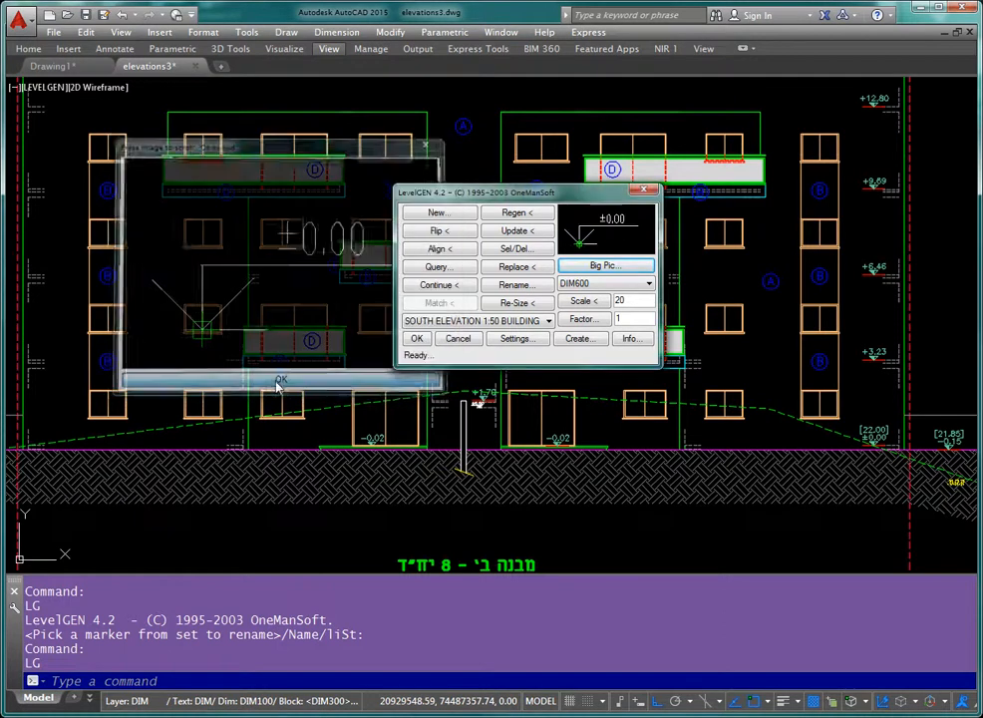
Choose DIM1200 from the list of marker symbols and cycle the preview on to DIM1000
left_click(590, 285)
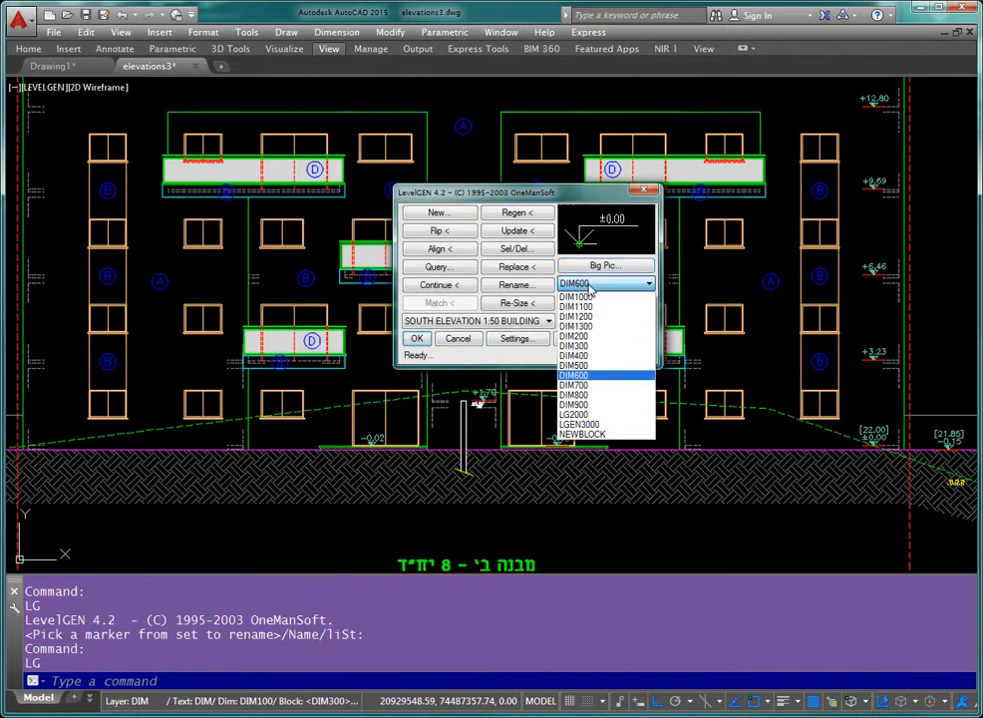
left_click(588, 316)
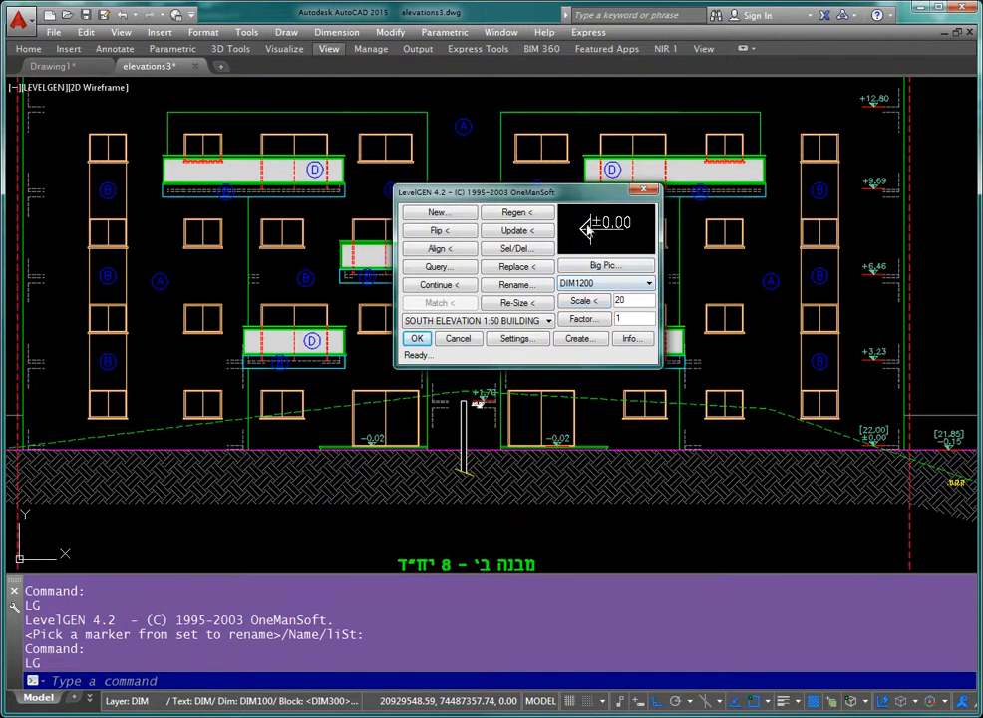
left_click(599, 226)
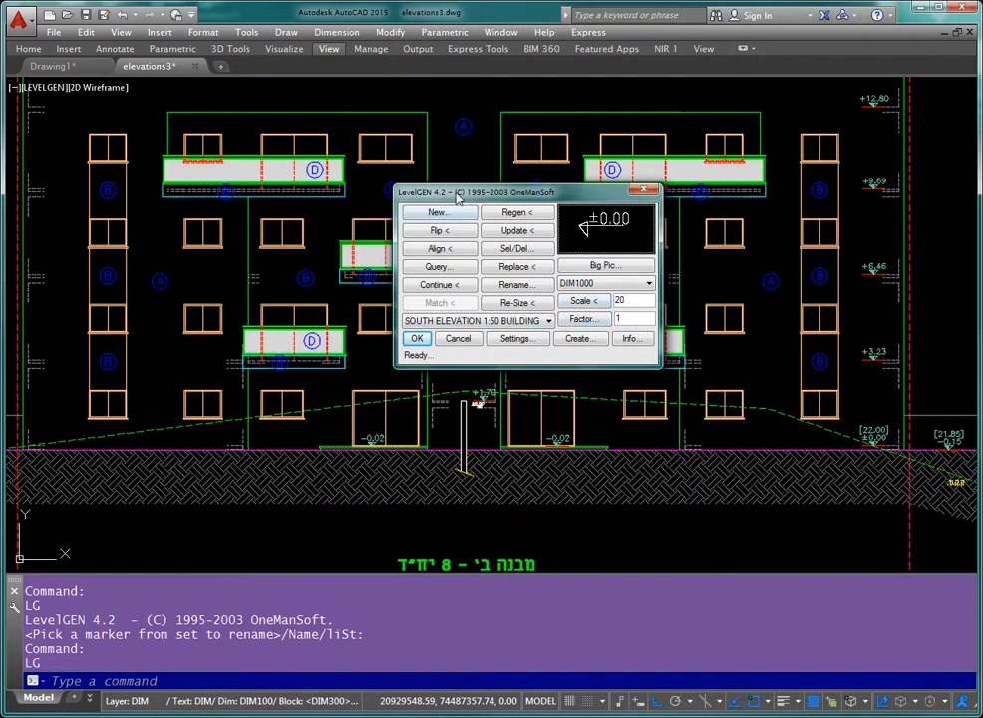
left_click_drag(450, 192, 504, 210)
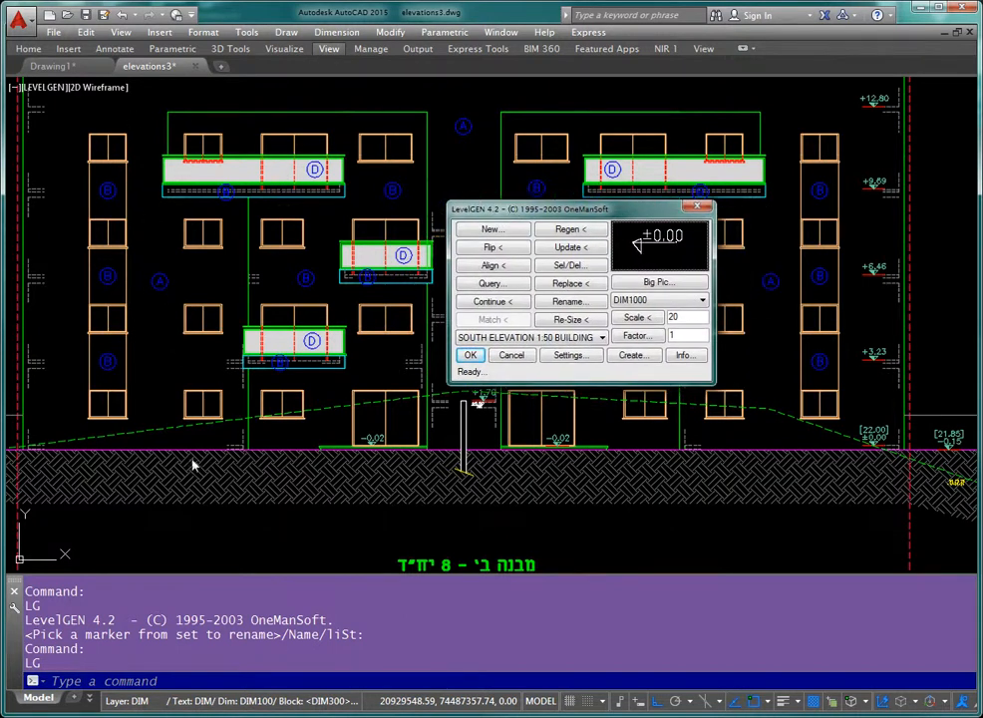
mouse_move(528, 209)
left_mouse_down()
mouse_move(514, 197)
mouse_move(534, 182)
mouse_move(526, 185)
left_mouse_up()
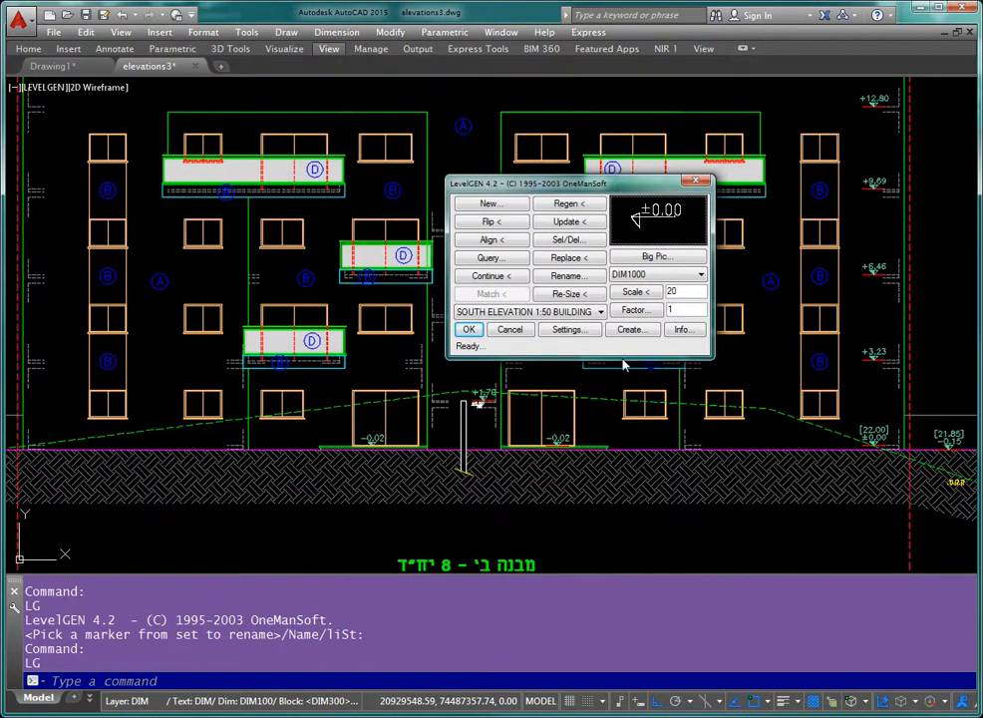
Extract the marker scale from an existing level marker in the building's central bay
left_click(646, 292)
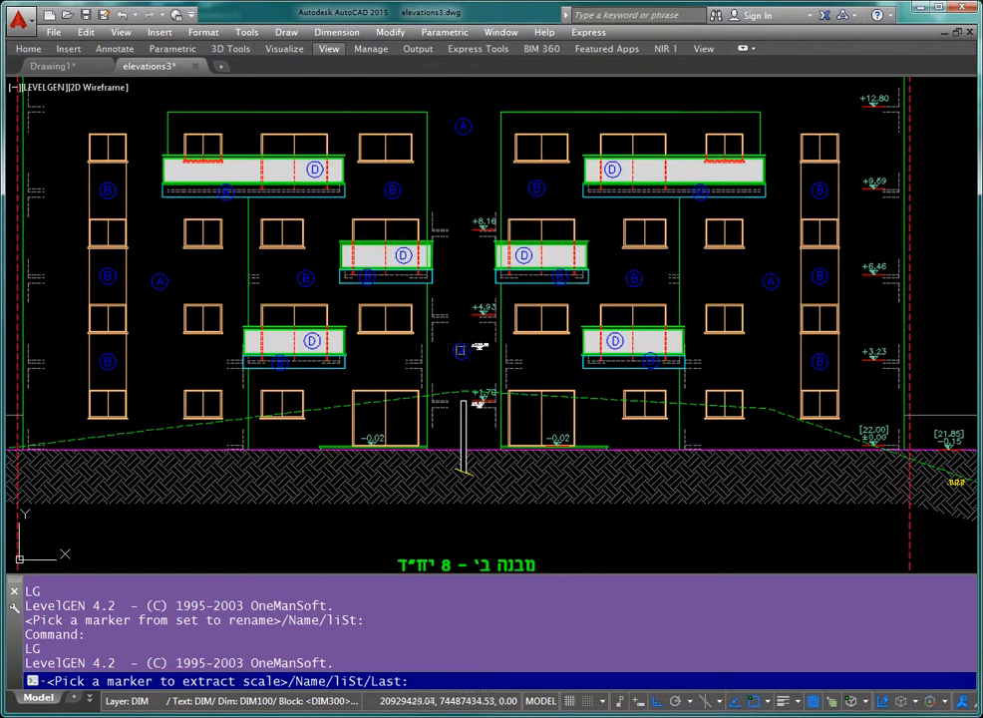
left_click(371, 268)
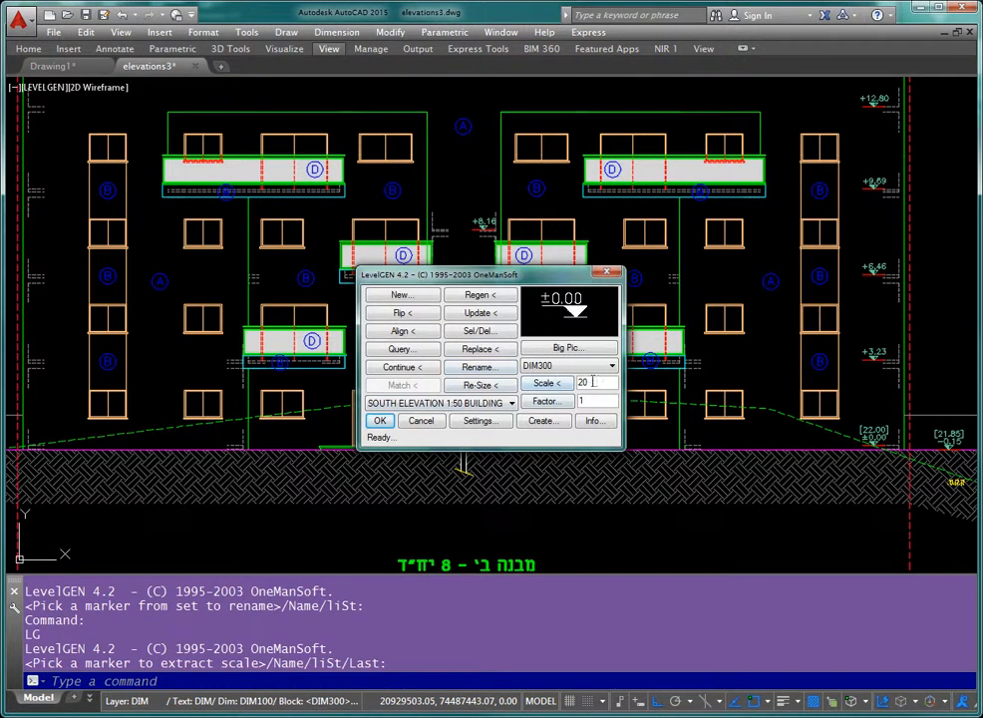
left_click_drag(532, 279, 594, 225)
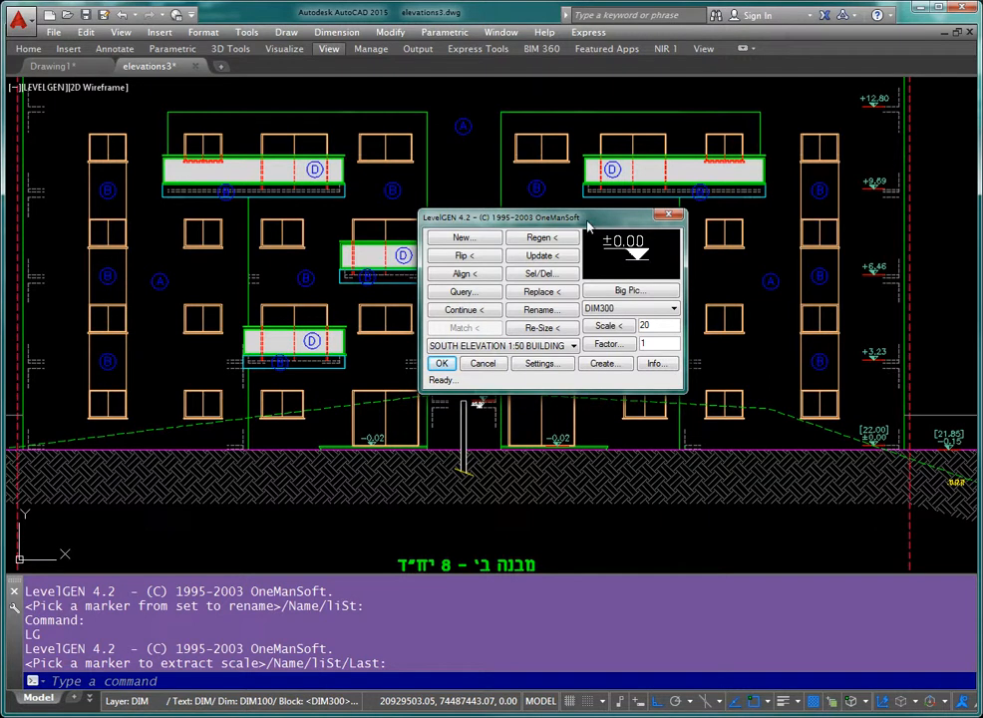
left_click_drag(588, 227, 605, 215)
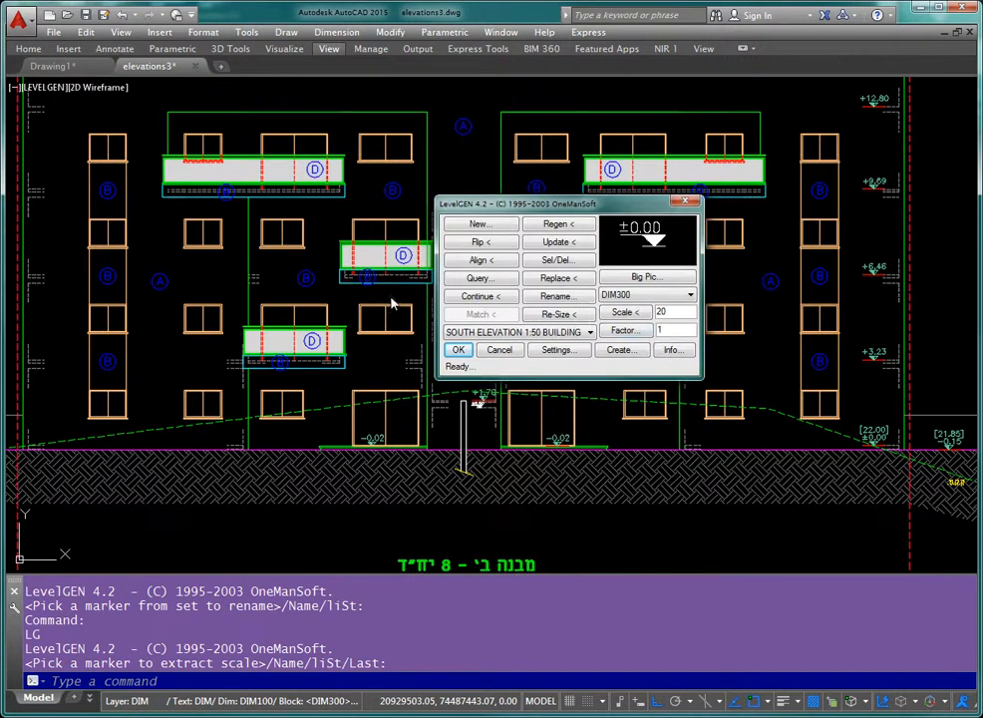
View LevelGEN's product and contact information and close it
left_click(672, 352)
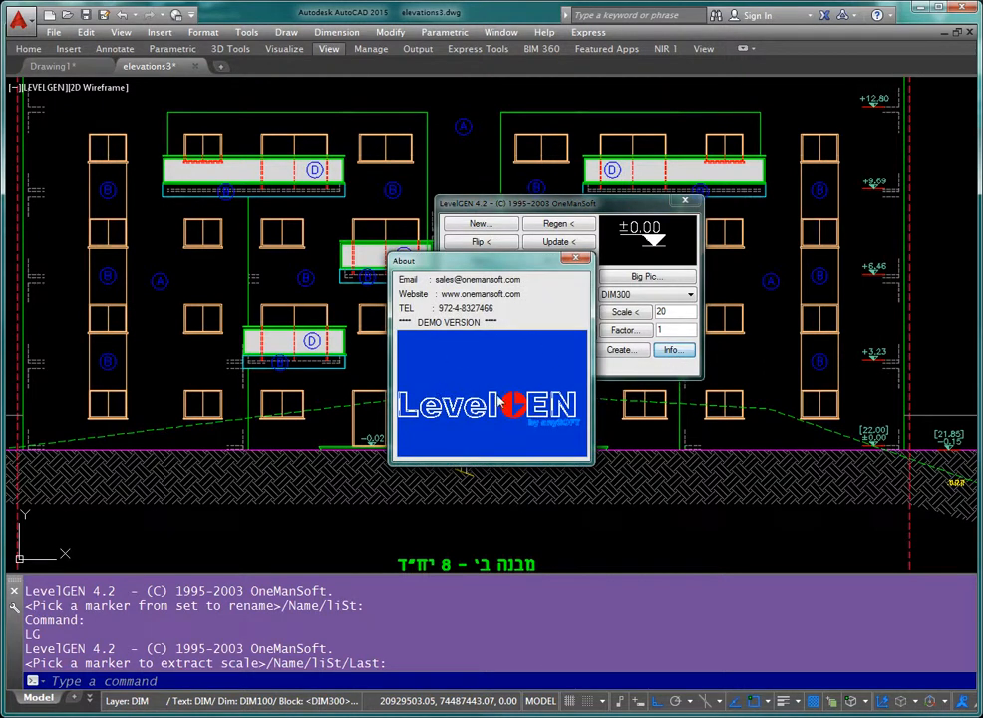
left_click(498, 401)
left_click(680, 355)
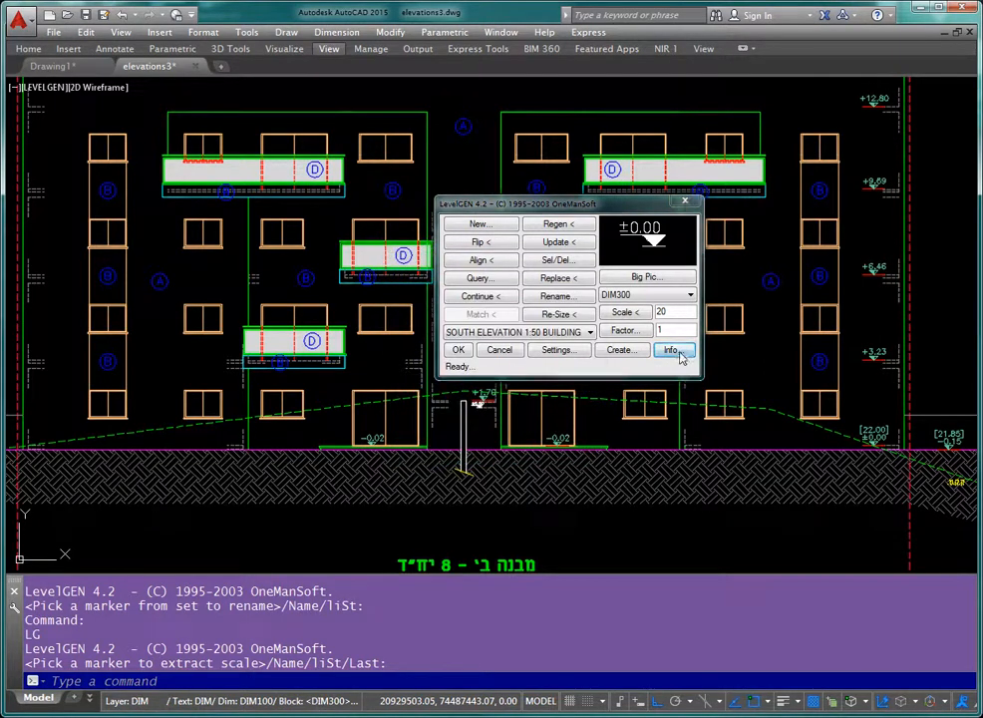
left_click(494, 394)
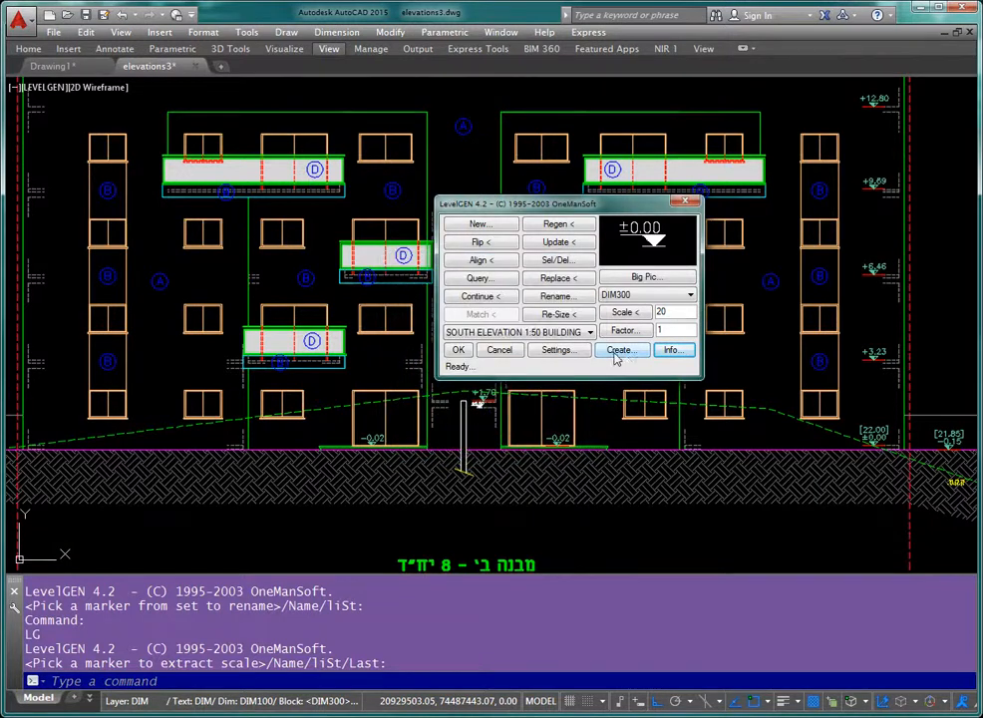
Look at the block name step of LevelGEN's marker block creation wizard and leave without creating a block
left_click(606, 351)
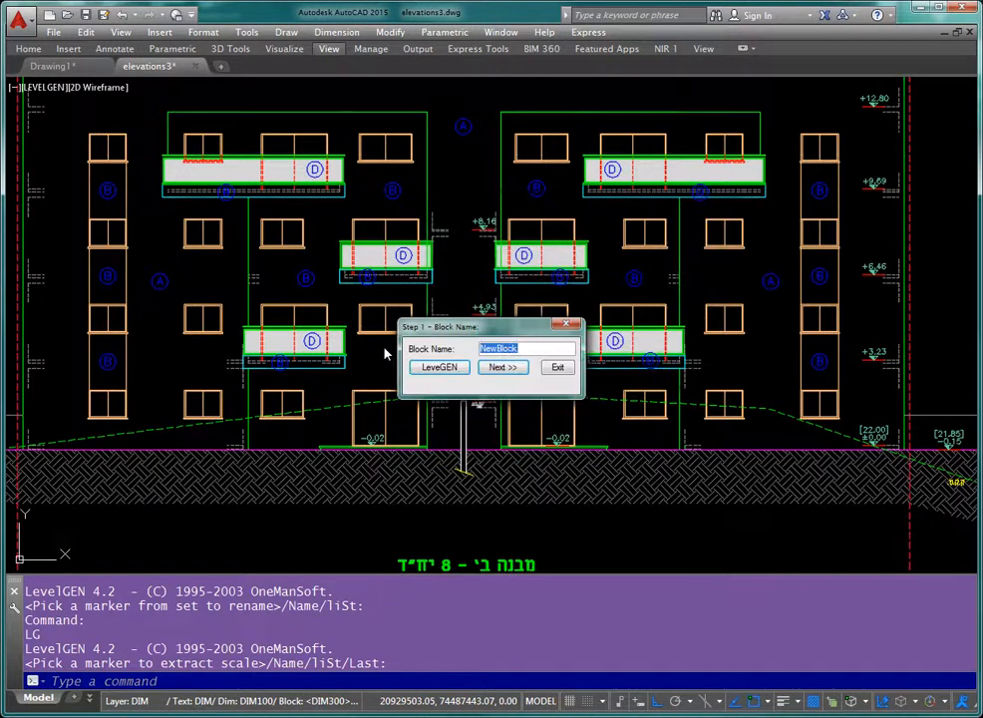
left_click_drag(439, 330, 388, 262)
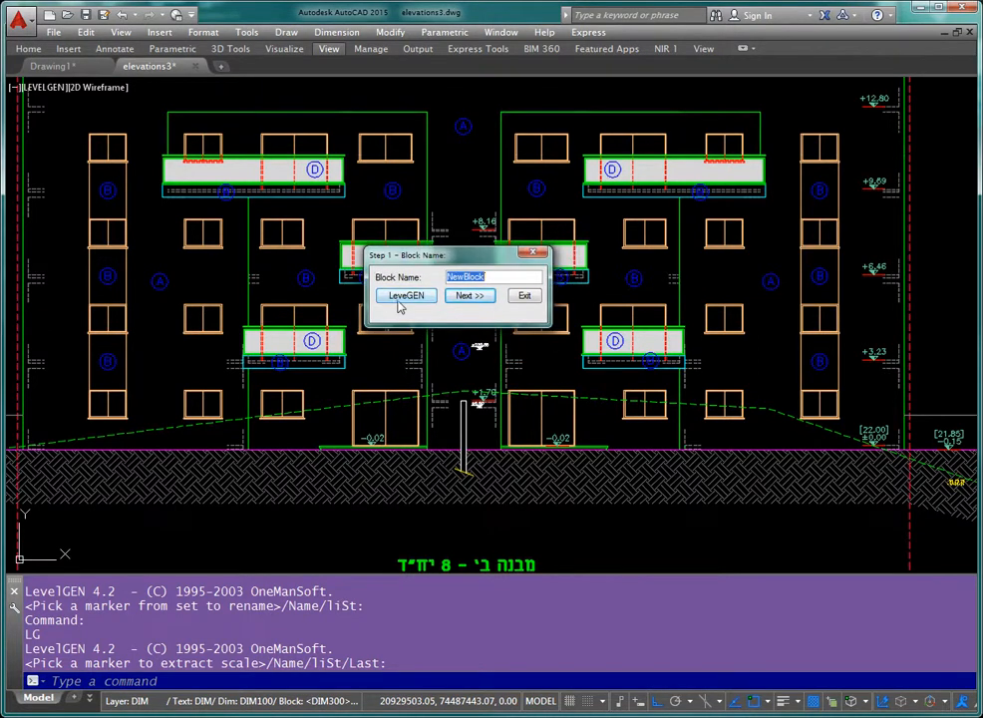
mouse_move(402, 256)
left_mouse_down()
mouse_move(416, 262)
mouse_move(417, 248)
left_mouse_up()
left_click_drag(495, 250, 481, 248)
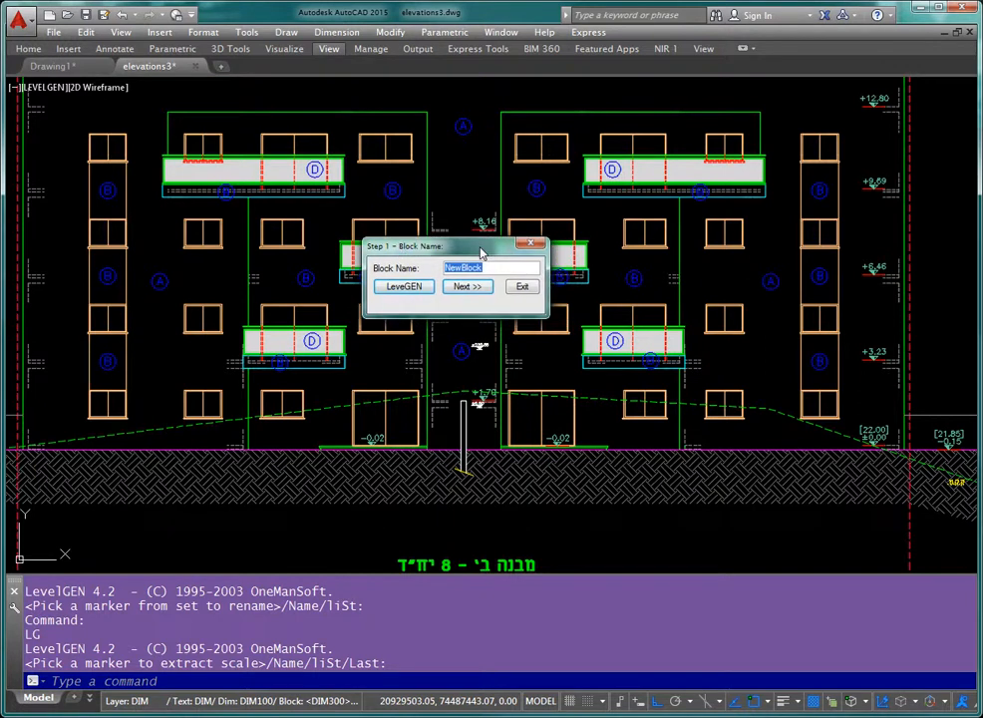
left_click(530, 243)
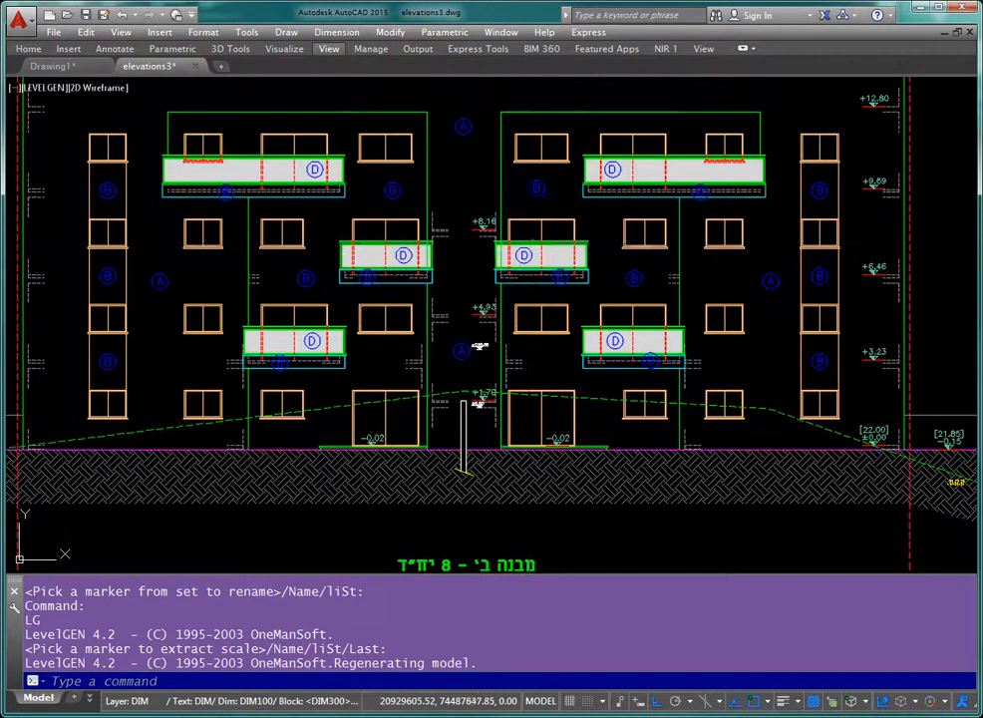
Reopen LevelGEN and examine its alignment, query zoom, AutoCopy, AutoMove and configuration file settings without changing them
key("Return")
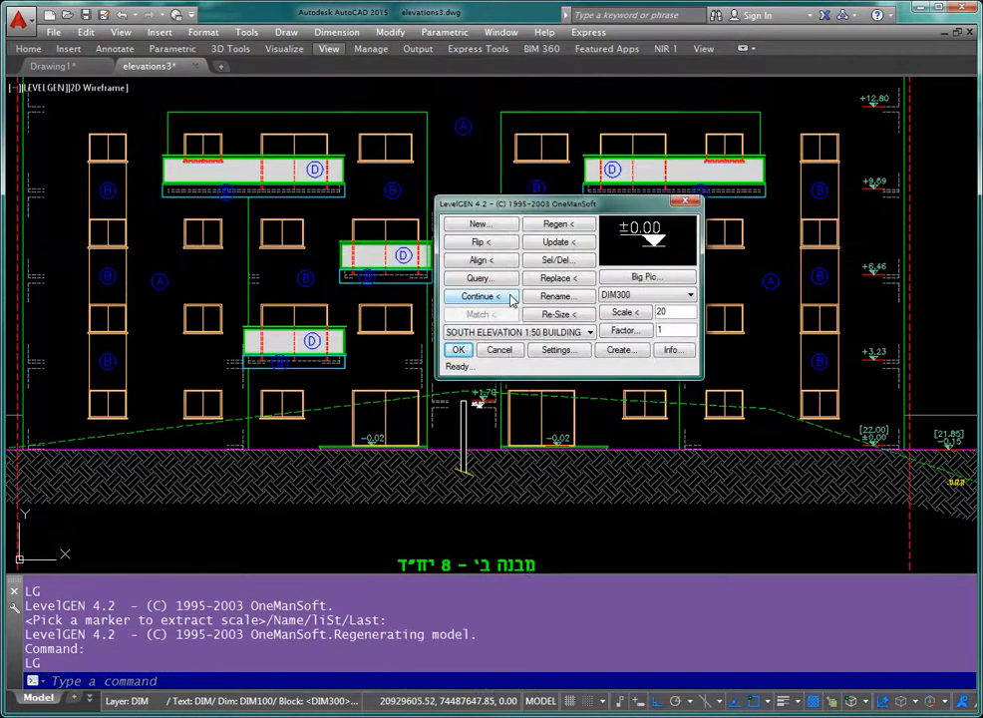
left_click(554, 350)
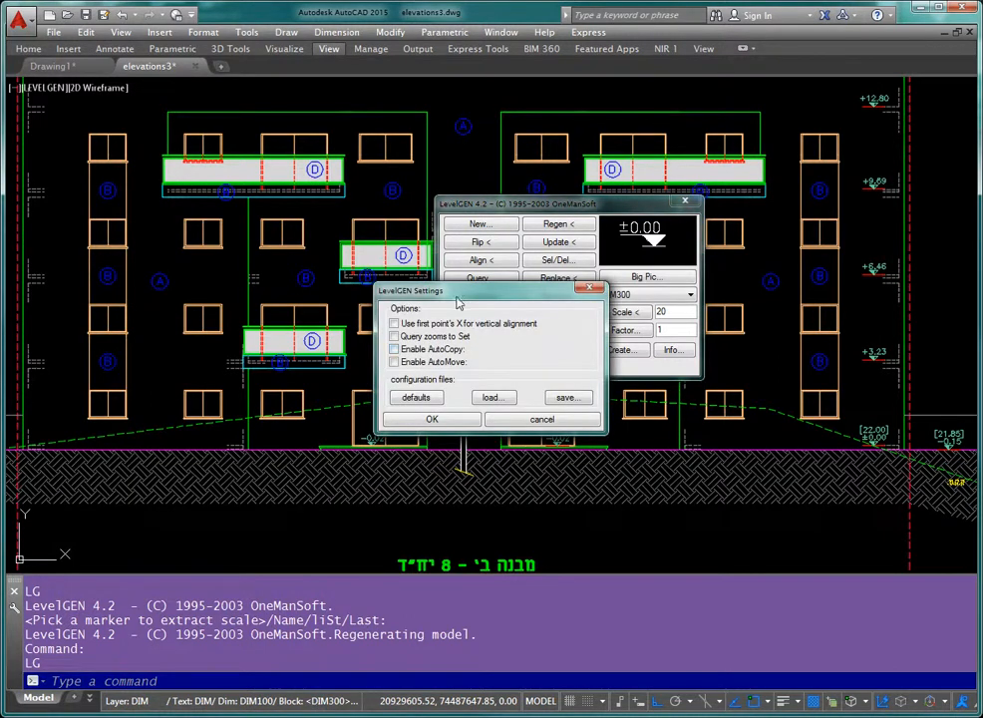
left_click_drag(459, 303, 464, 246)
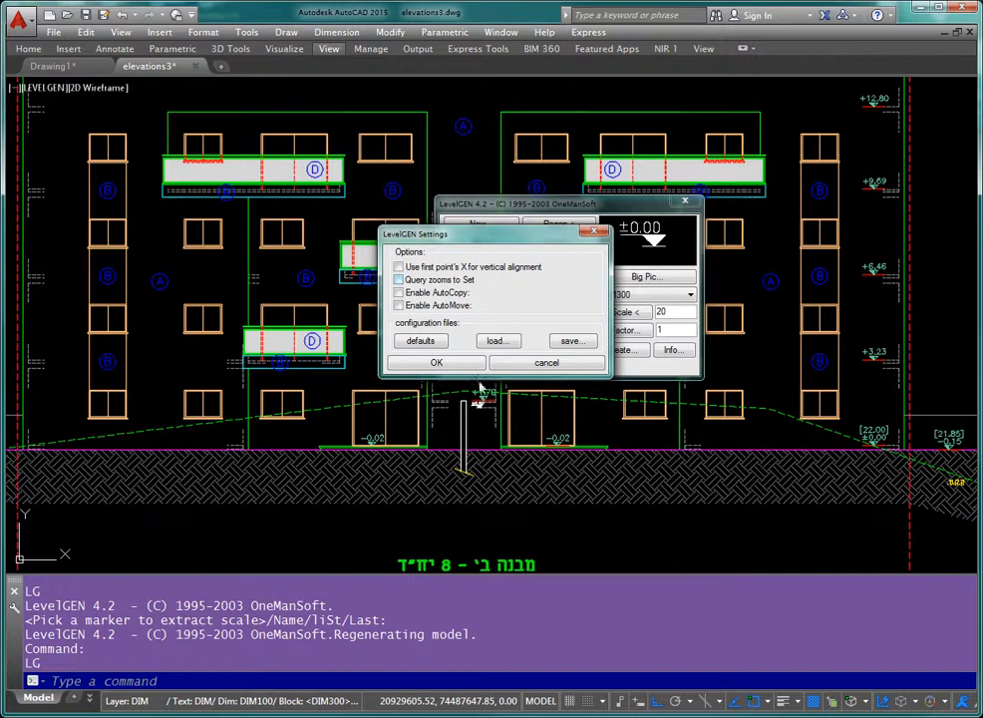
left_click(531, 367)
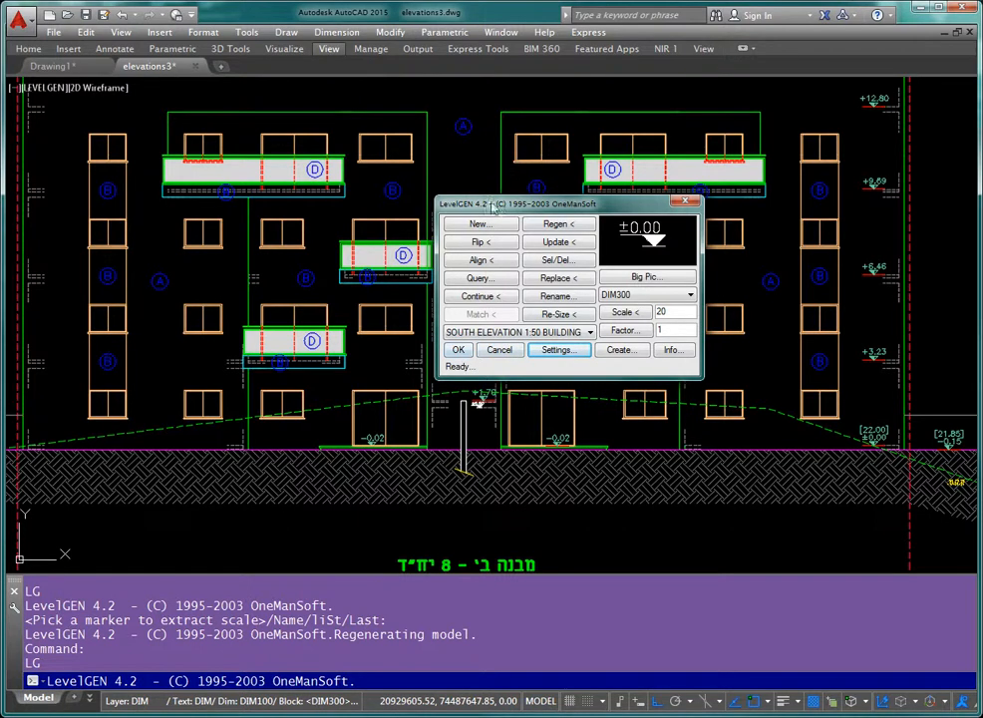
left_click_drag(493, 207, 485, 180)
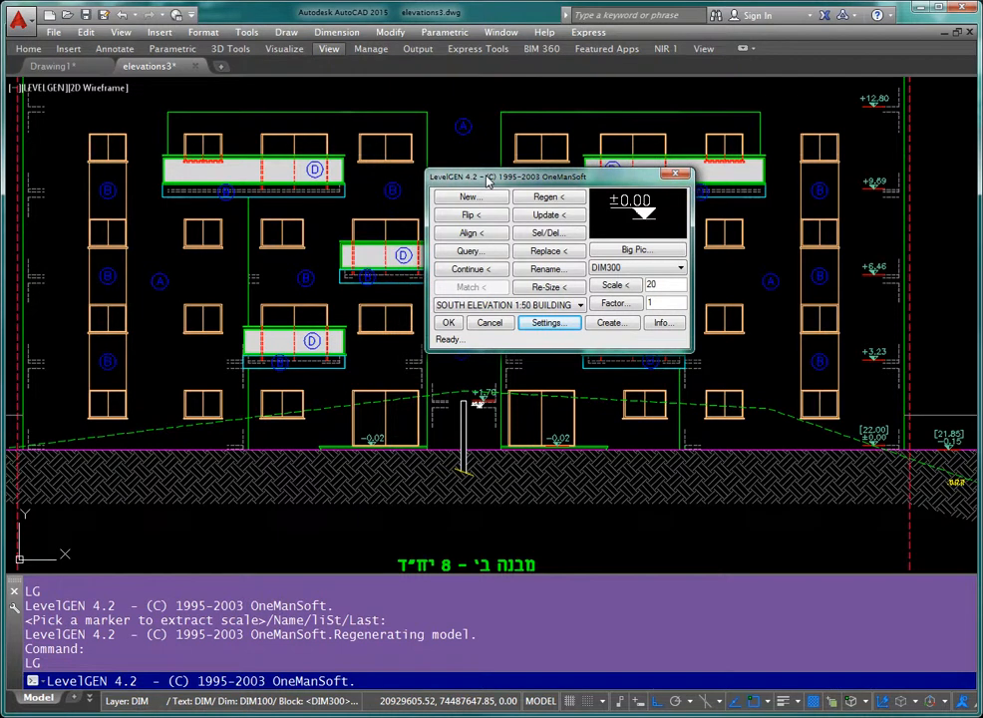